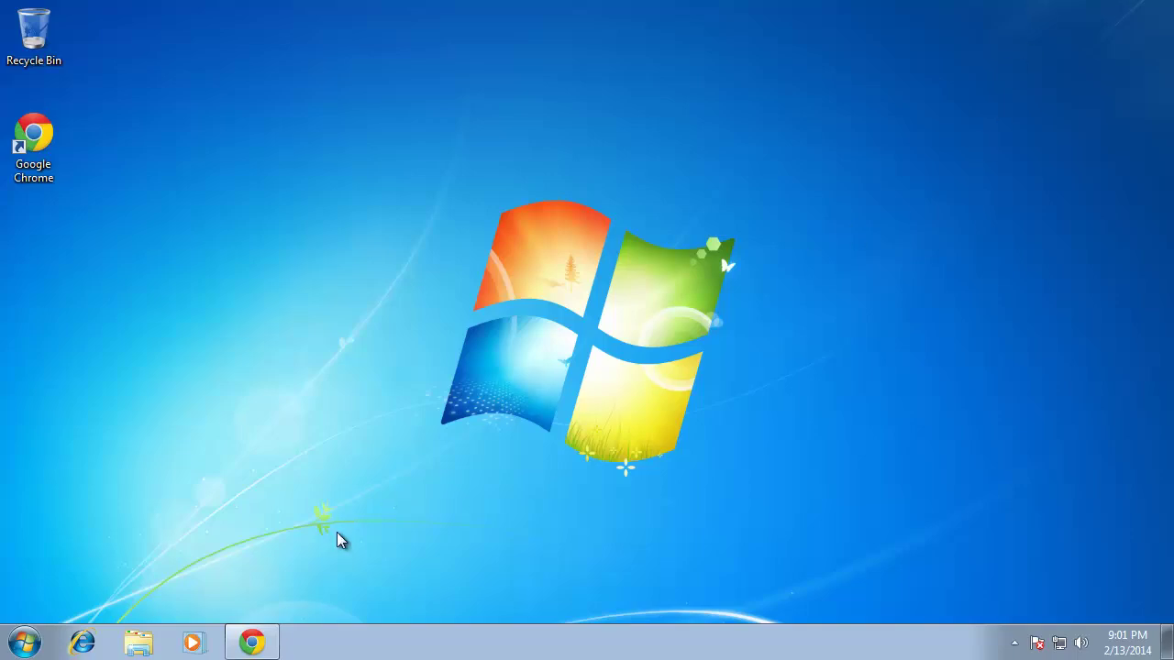
Restore the Java SE Downloads page in Chrome and scroll to its JDK, Server JRE and JRE download options
{"action": "left_click", "coordinate": [253, 641]}
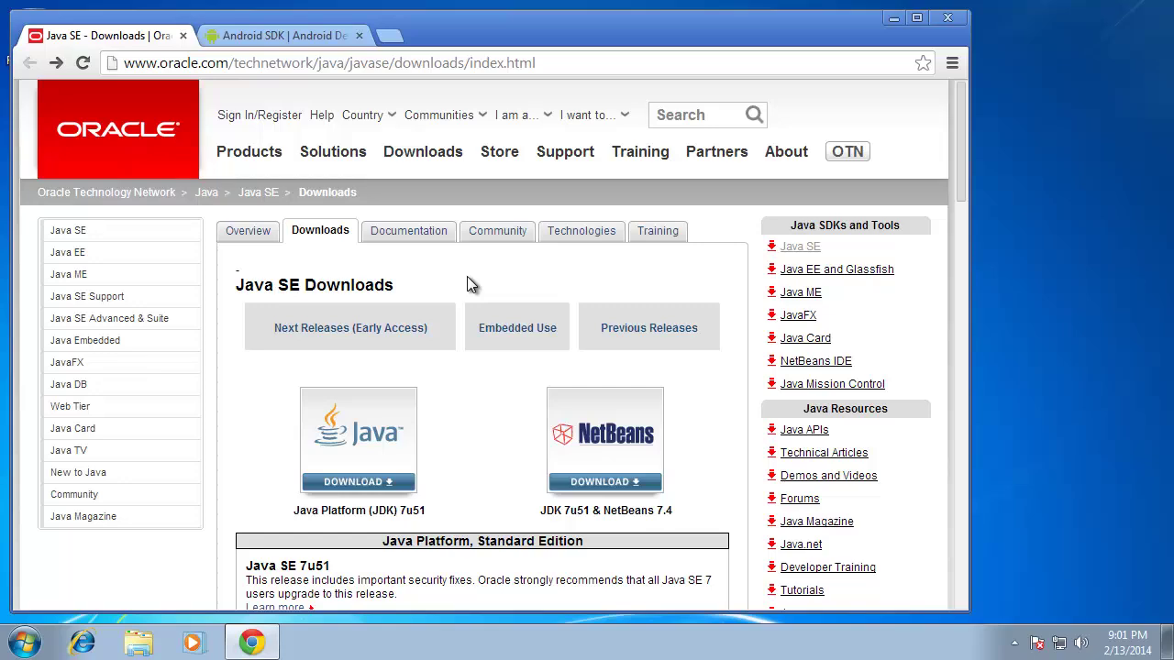
{"action": "scroll", "coordinate": [425, 303], "scroll_direction": "down", "scroll_amount": 4}
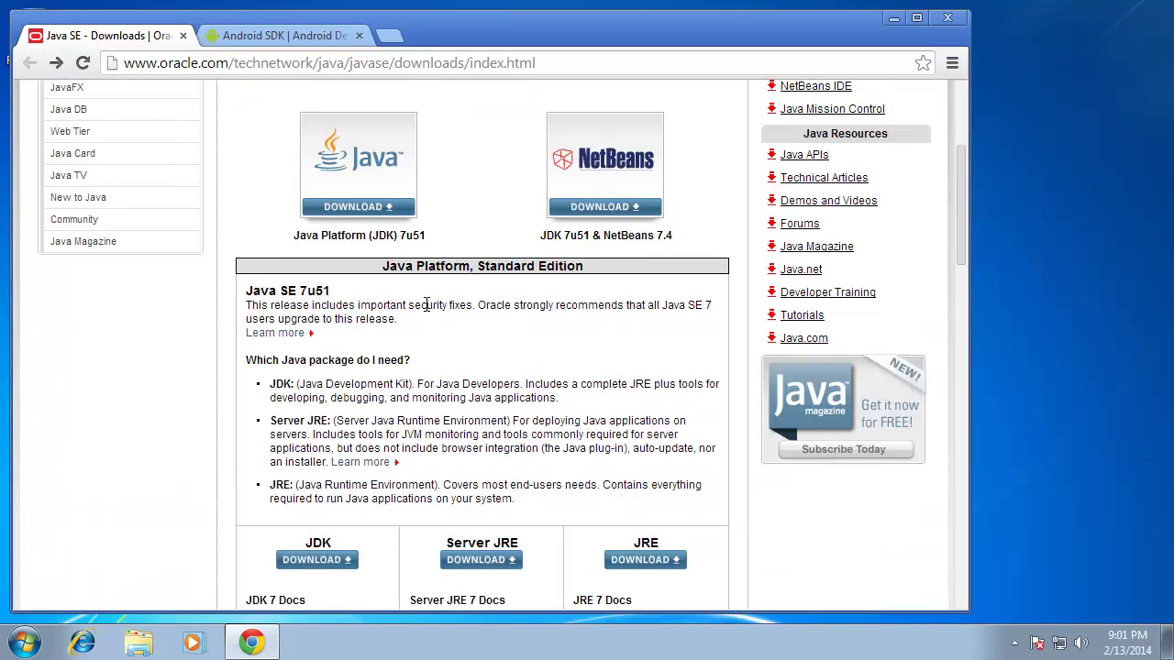
{"action": "scroll", "coordinate": [424, 302], "scroll_direction": "down", "scroll_amount": 1}
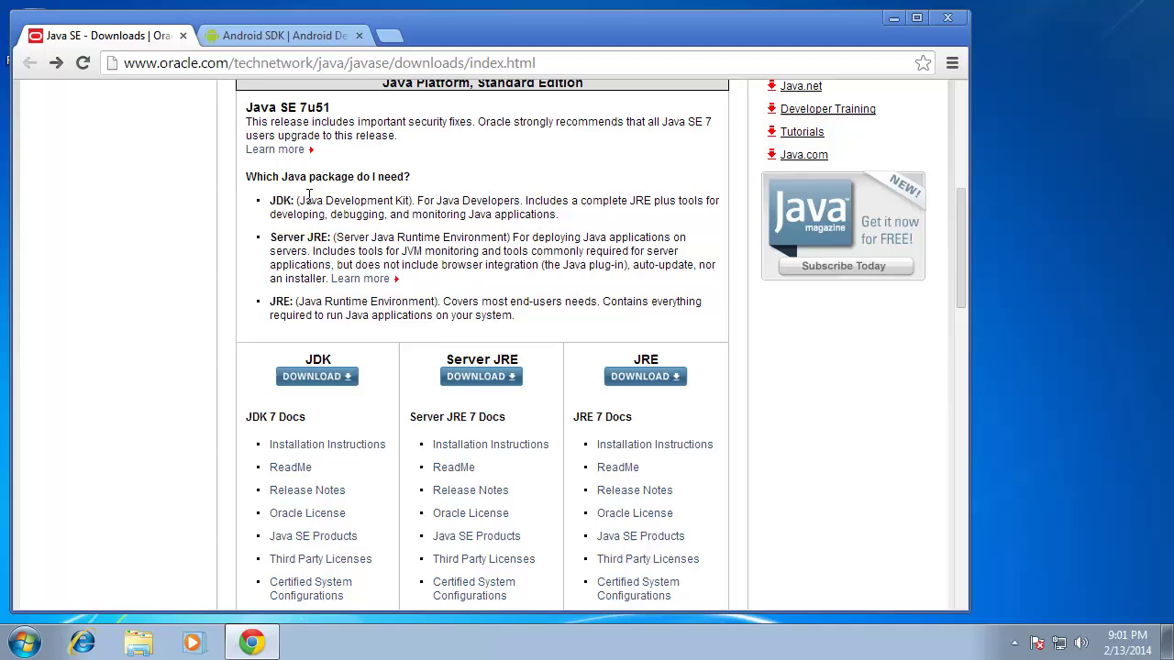
Open the Java SE Development Kit 7u51 download page and scroll to the license agreement
{"action": "left_click", "coordinate": [319, 383]}
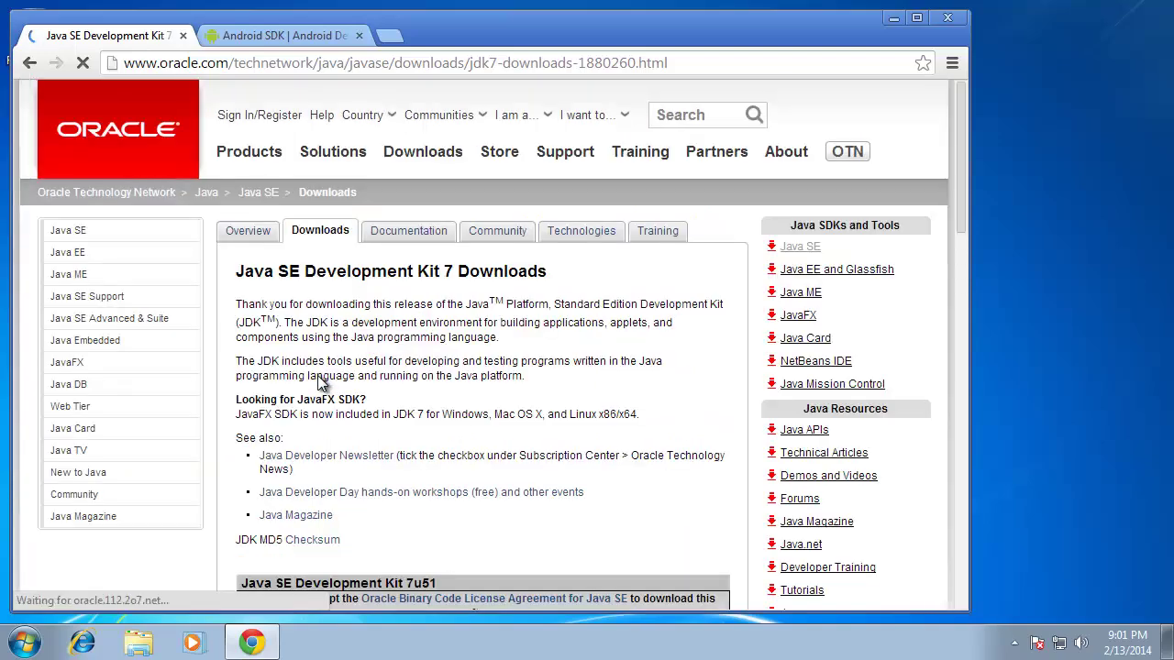
{"action": "scroll", "coordinate": [319, 382], "scroll_direction": "down", "scroll_amount": 2}
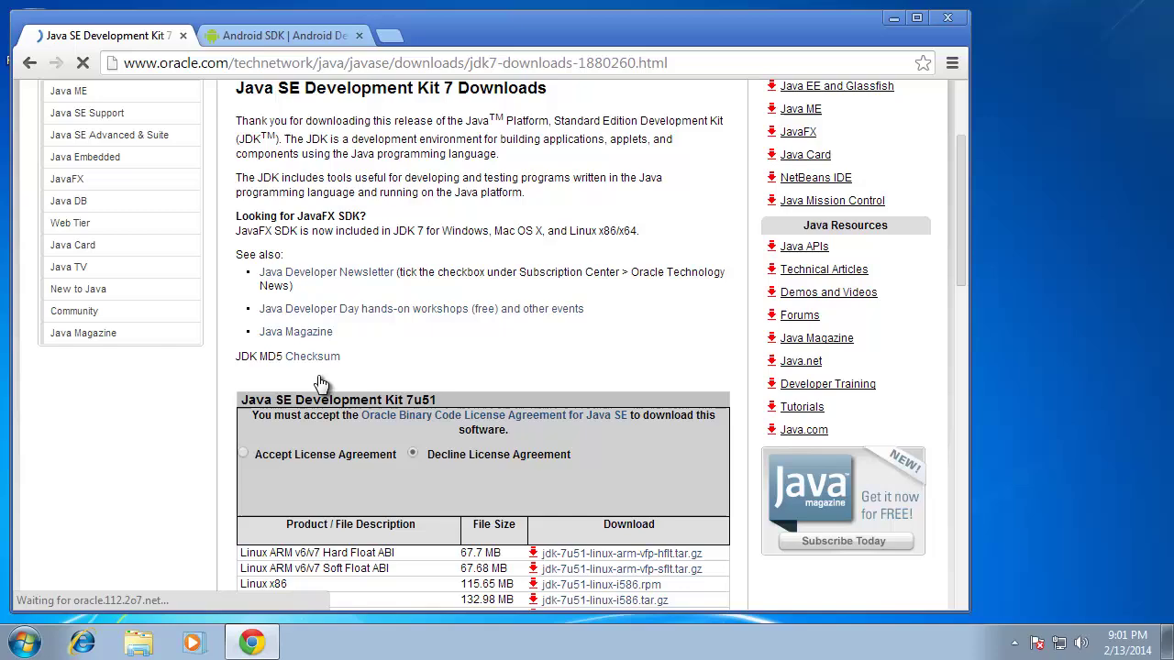
{"action": "scroll", "coordinate": [319, 382], "scroll_direction": "down", "scroll_amount": 1}
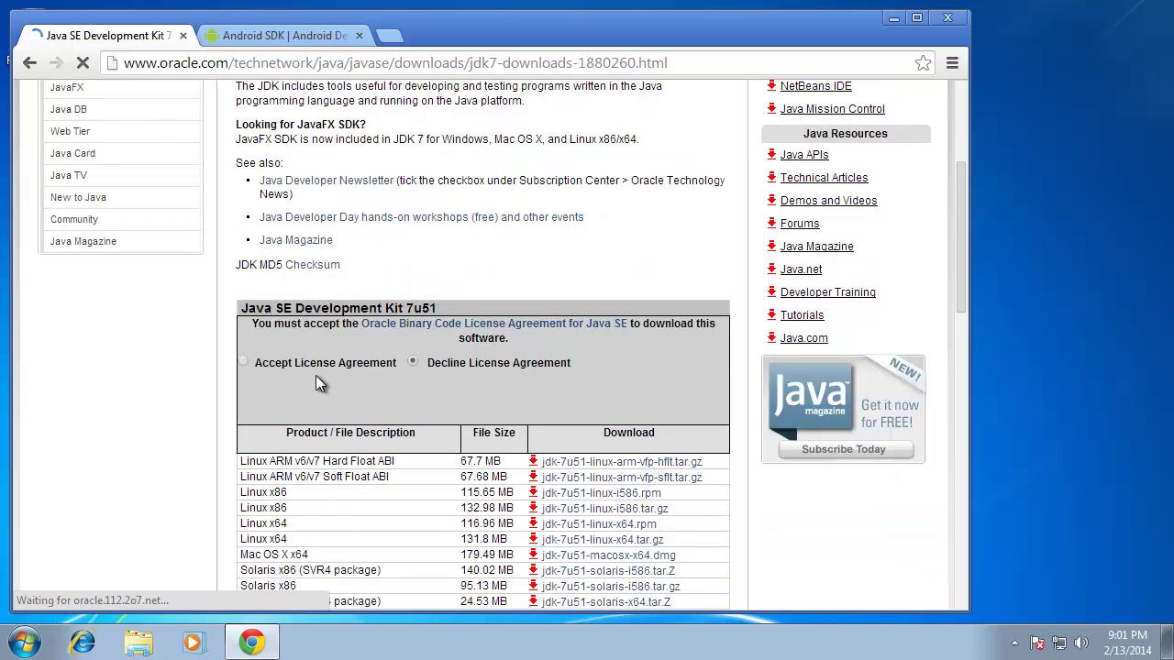
Accept the Oracle Binary Code License Agreement and scroll to the installer download table
{"action": "left_click", "coordinate": [243, 363]}
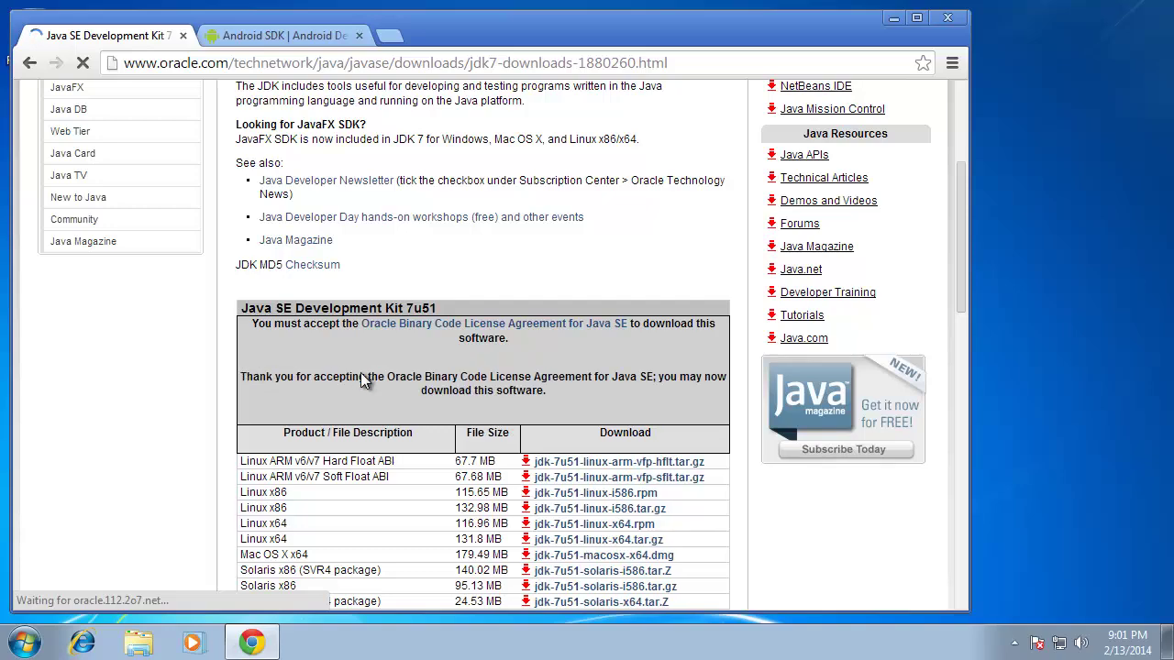
{"action": "scroll", "coordinate": [361, 372], "scroll_direction": "down", "scroll_amount": 2}
{"action": "scroll", "coordinate": [360, 372], "scroll_direction": "down", "scroll_amount": 1}
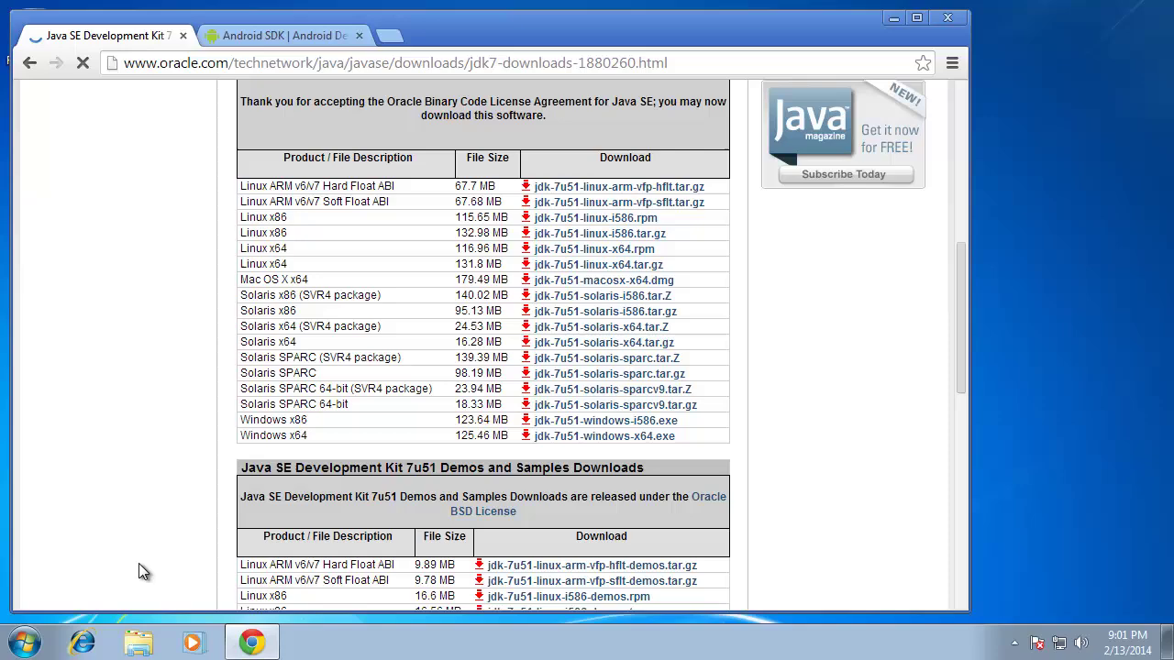
Show the Computer's system properties to confirm a 64-bit Windows 7 Professional system type
{"action": "left_click", "coordinate": [24, 642]}
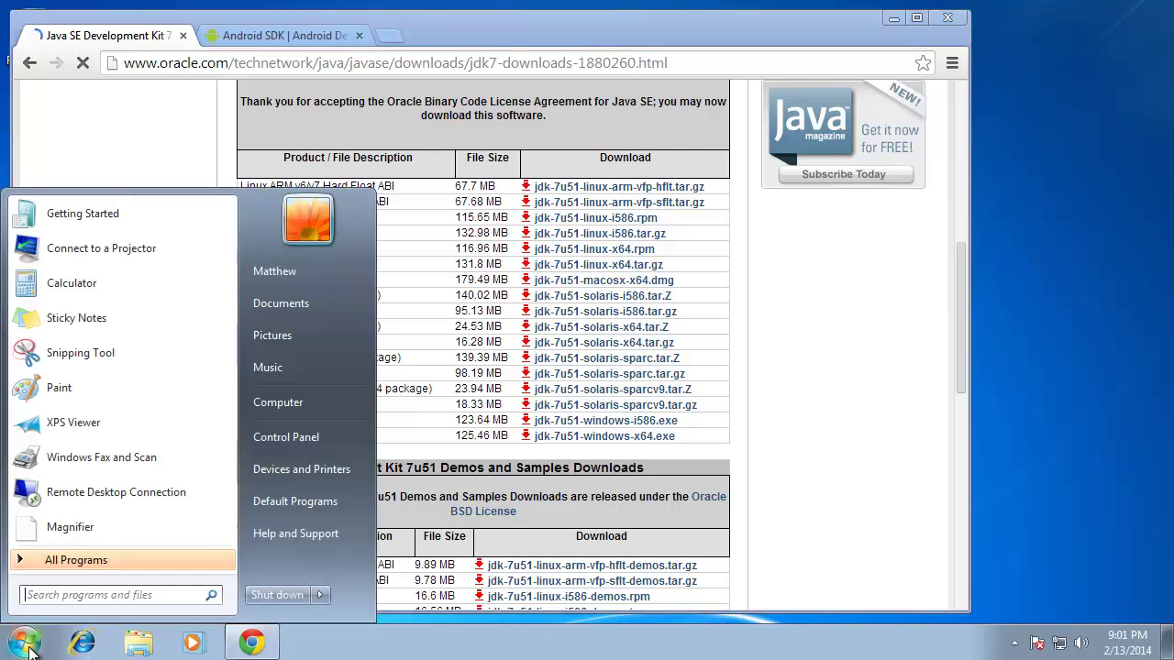
{"action": "right_click", "coordinate": [310, 403]}
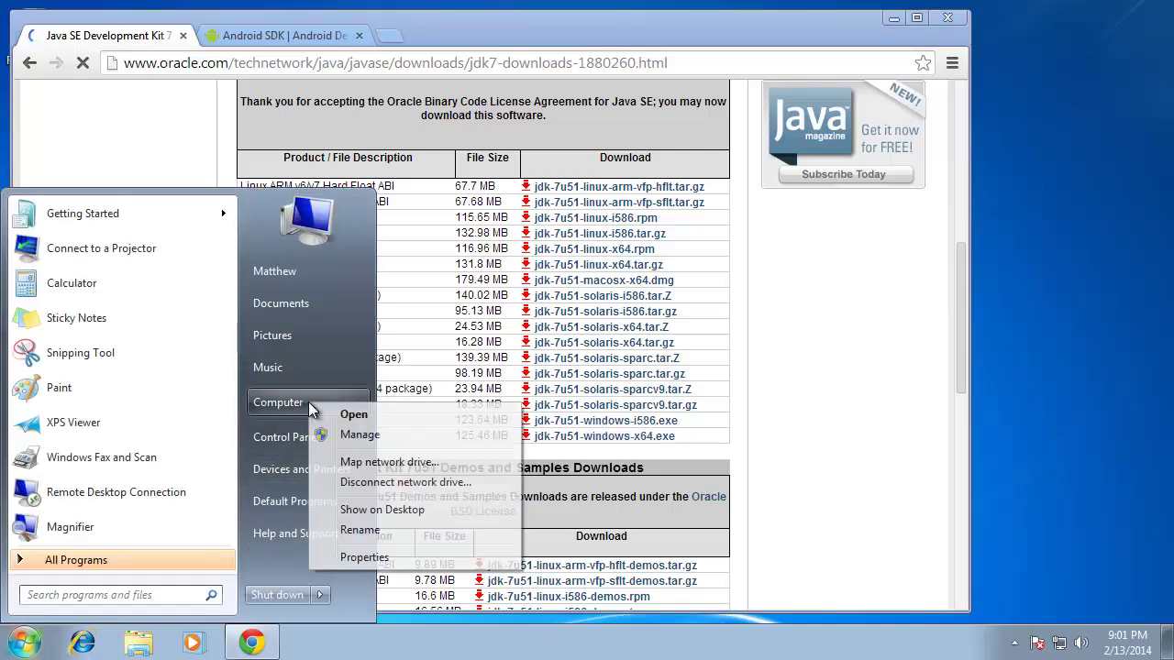
{"action": "left_click", "coordinate": [358, 557]}
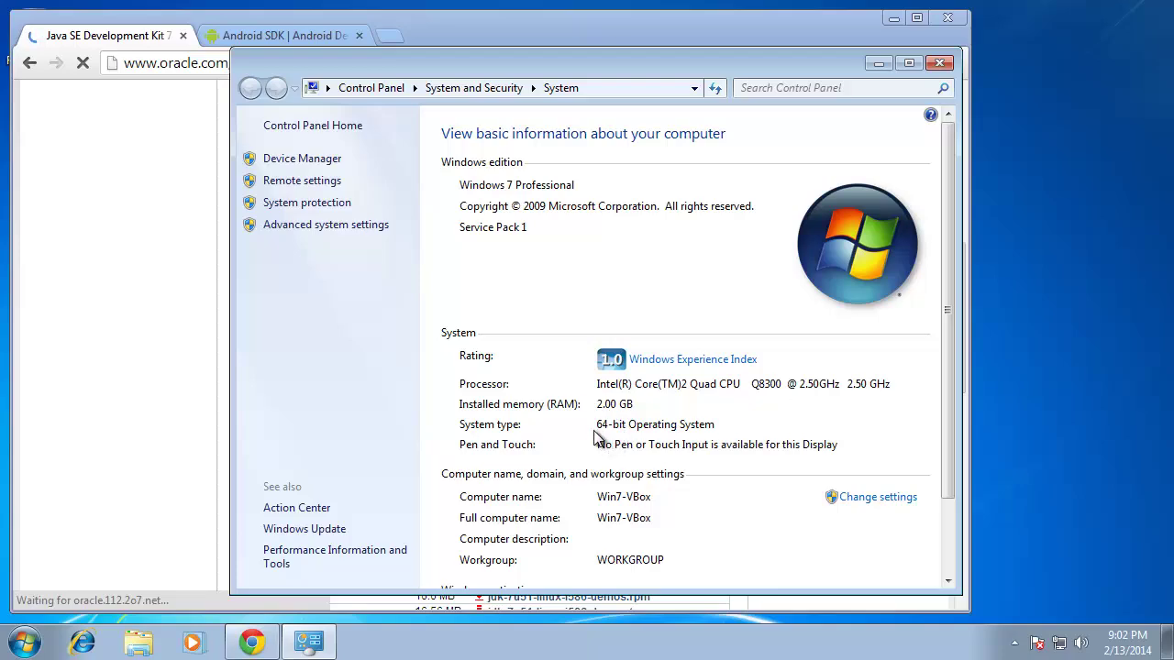
Close the System window and download the Windows x64 installer jdk-7u51-windows-x64.exe
{"action": "left_click", "coordinate": [939, 62]}
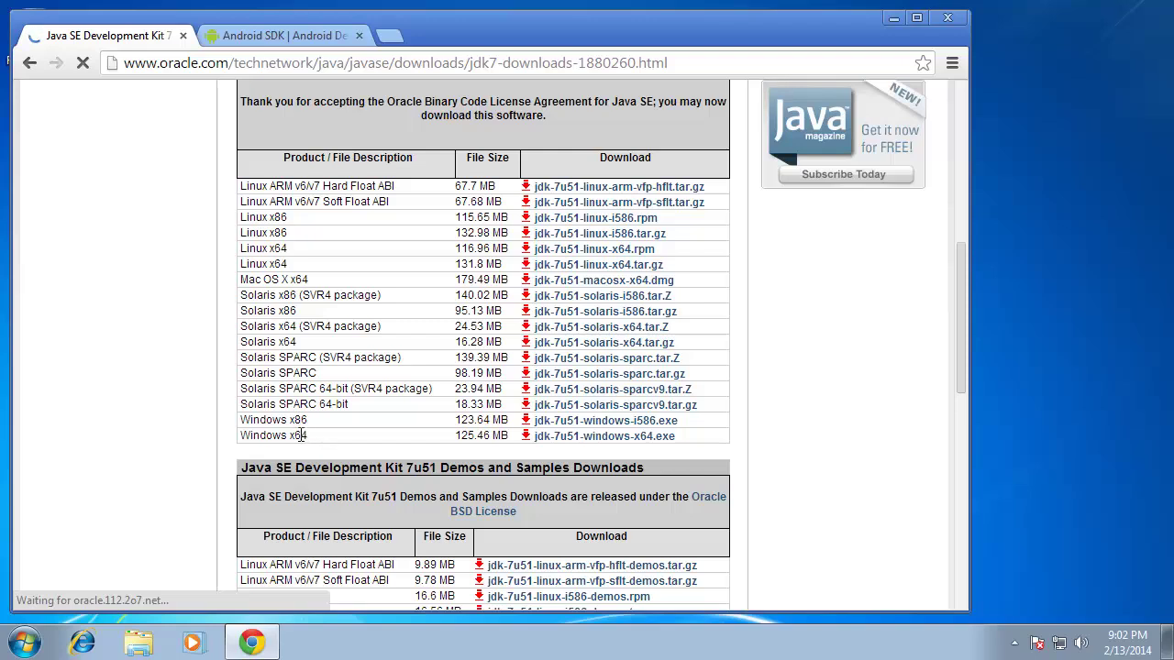
{"action": "left_click", "coordinate": [583, 438]}
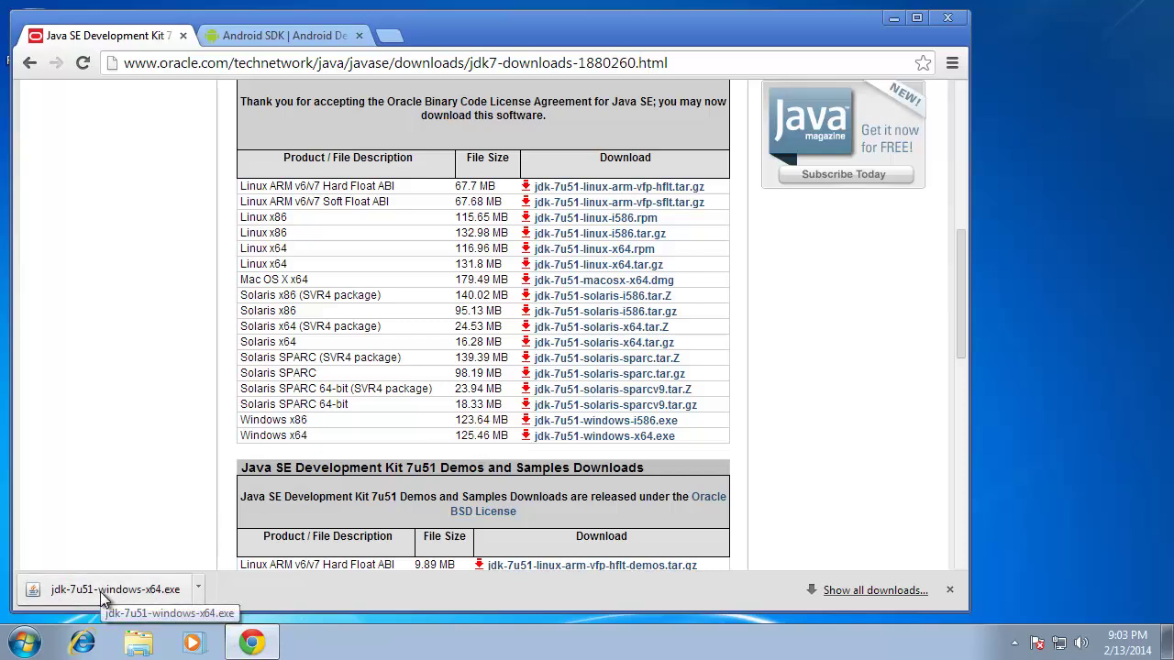
Launch jdk-7u51-windows-x64 from the Downloads folder in Windows Explorer
{"action": "left_click", "coordinate": [137, 644]}
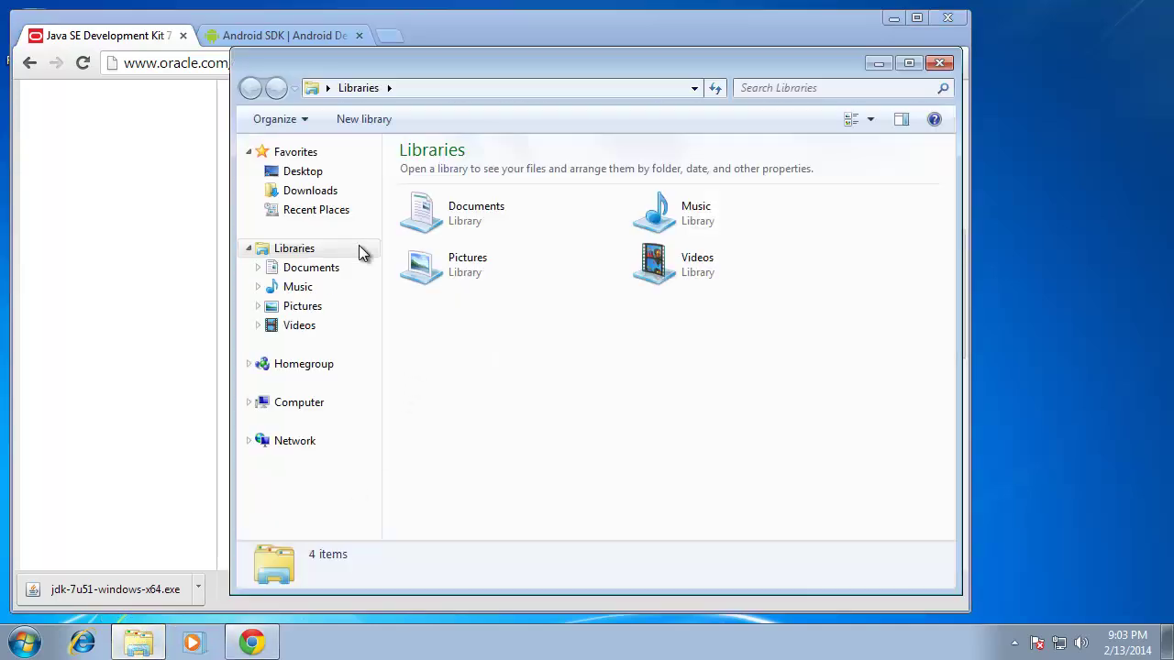
{"action": "left_click", "coordinate": [304, 194]}
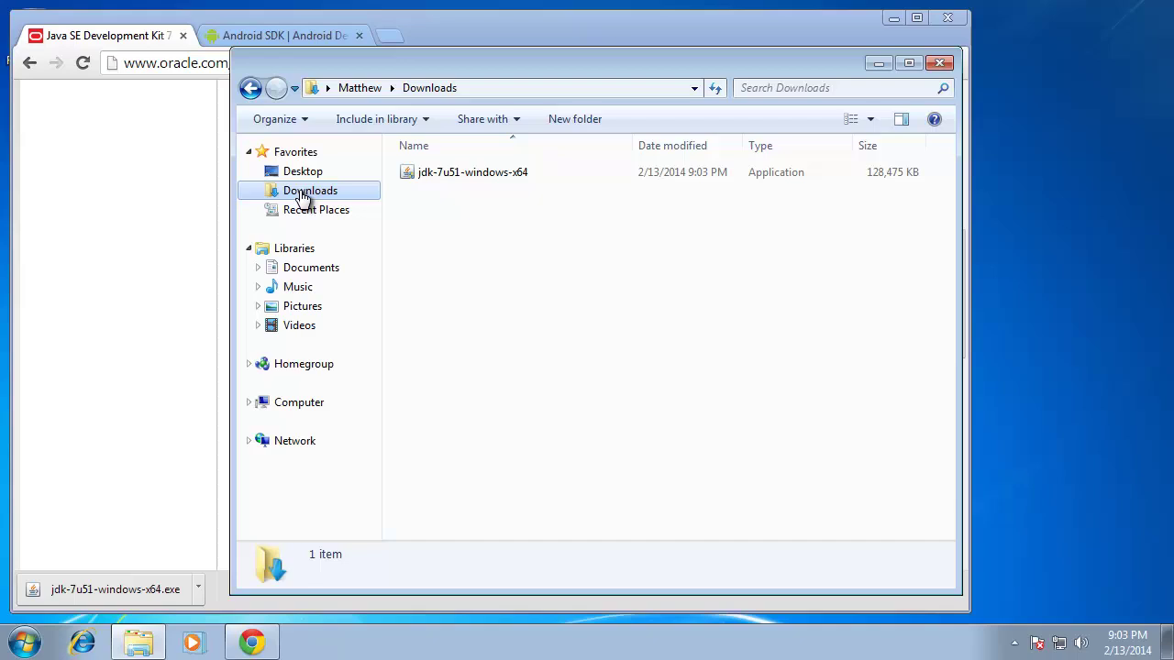
{"action": "double_click", "coordinate": [424, 175]}
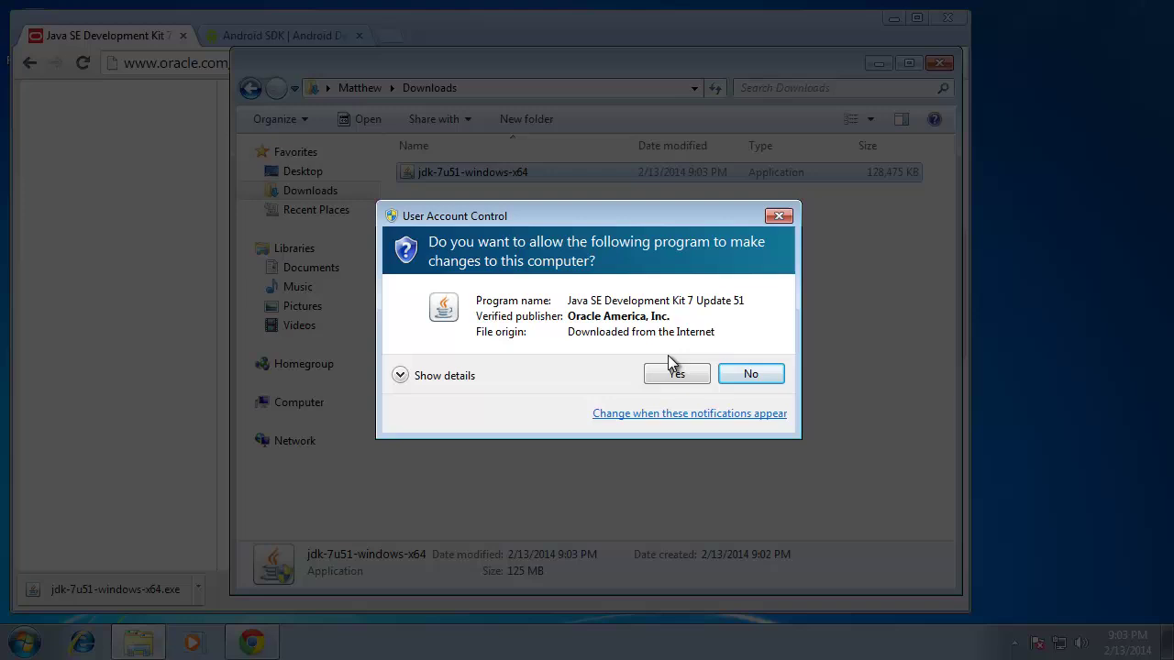
Allow the installer, install JDK 7 Update 51 (64-bit) with default features and folders, then close it
{"action": "left_click", "coordinate": [683, 374]}
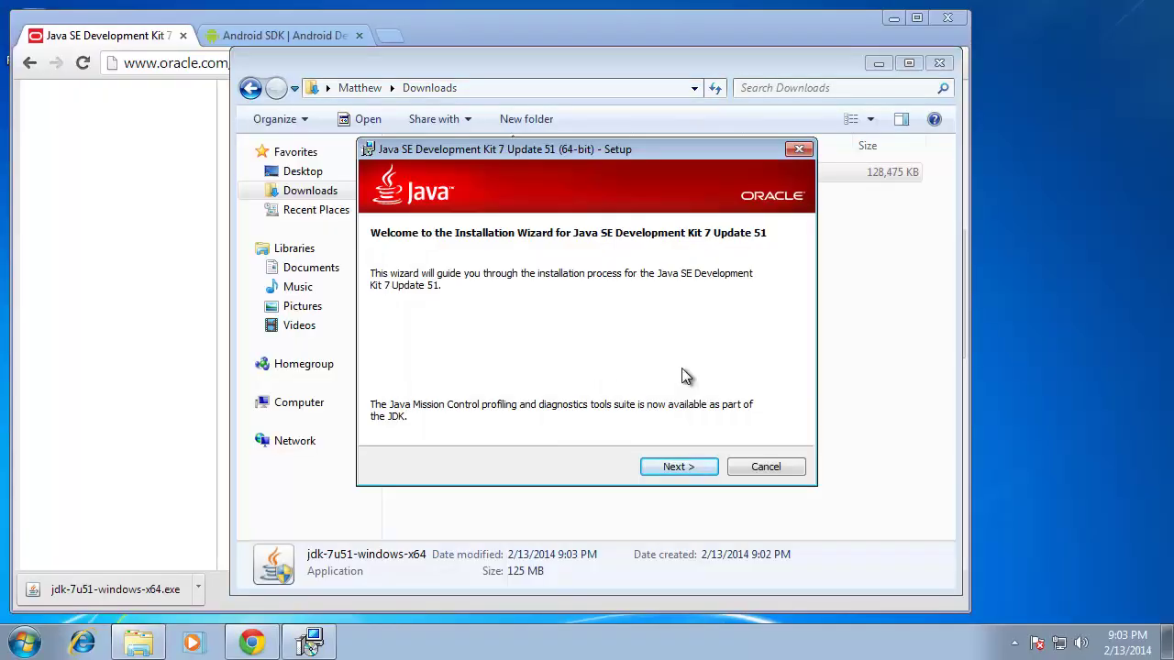
{"action": "left_click", "coordinate": [667, 469]}
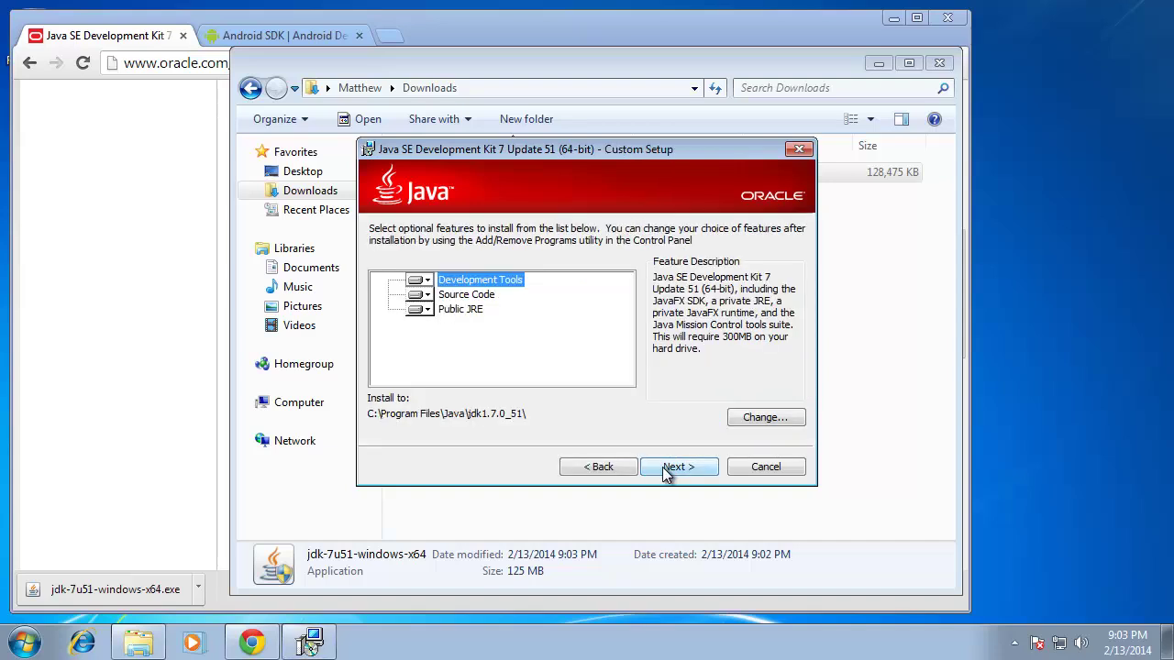
{"action": "left_click", "coordinate": [667, 469]}
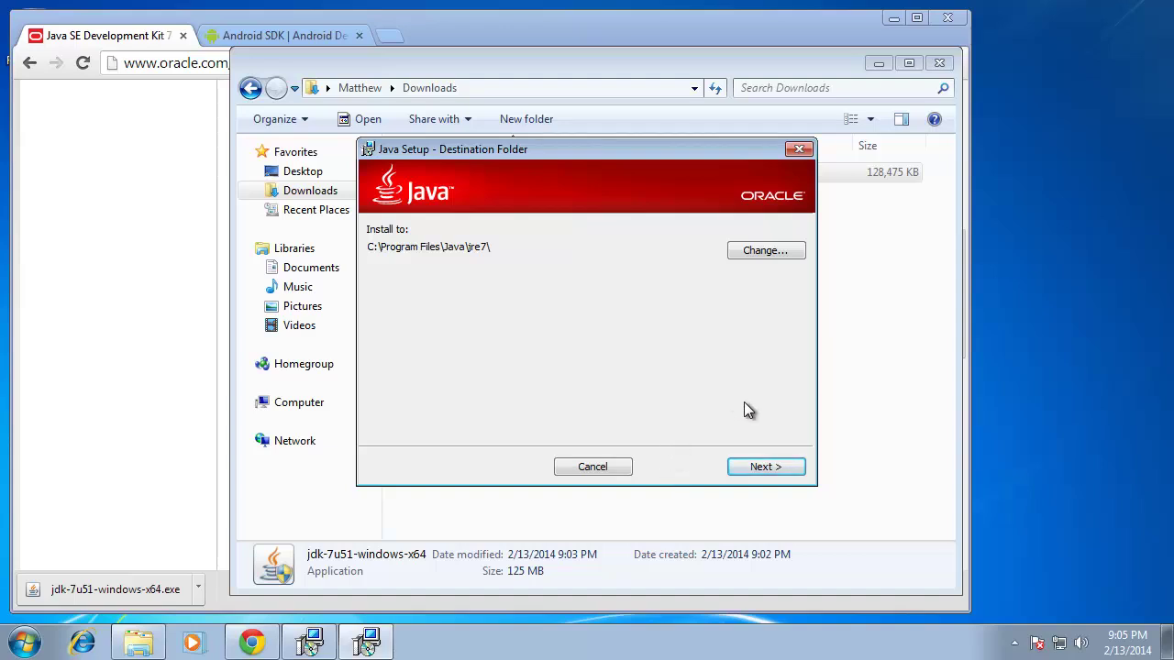
{"action": "left_click", "coordinate": [767, 469]}
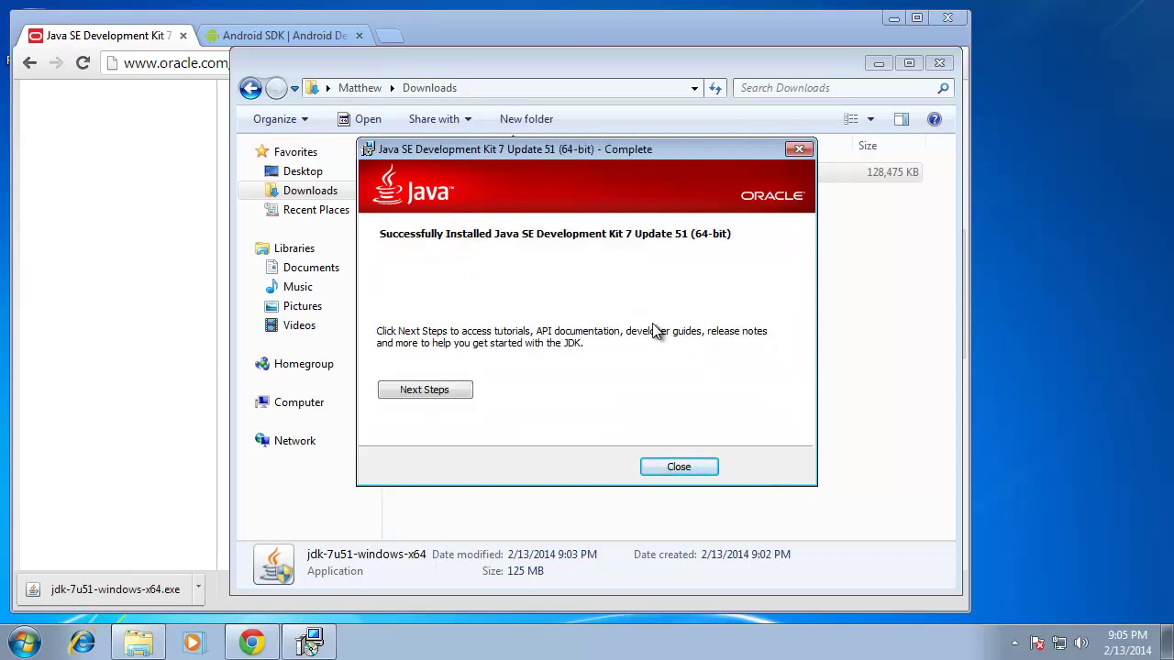
{"action": "left_click", "coordinate": [676, 469]}
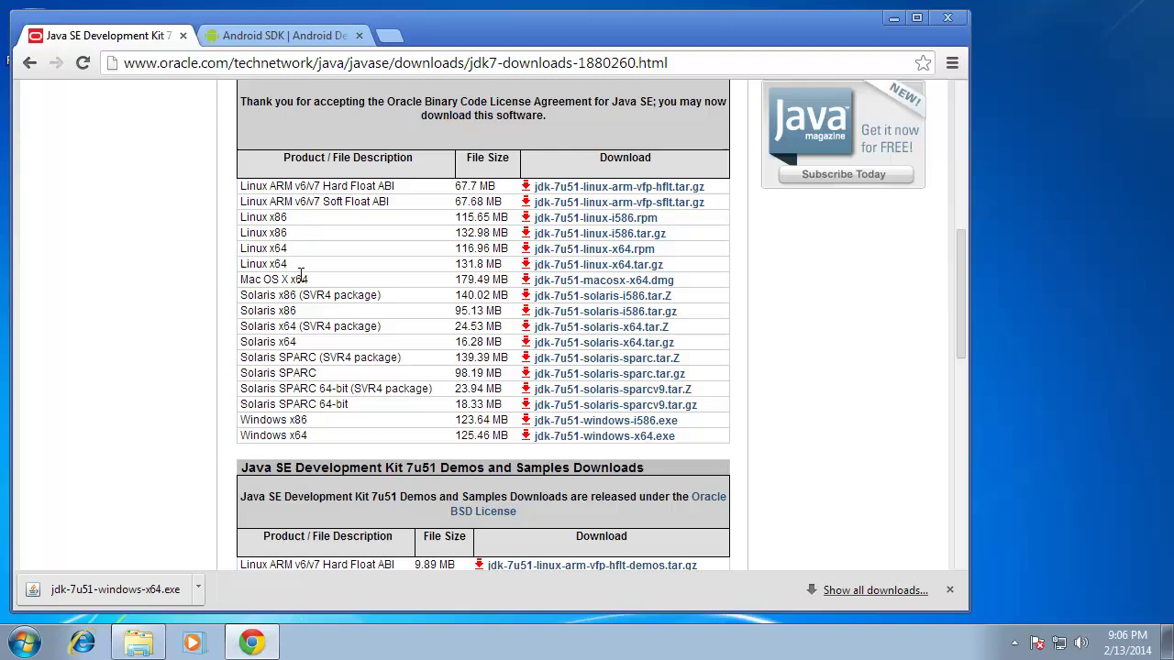
Switch to the Get the Android SDK tab and scroll to the ADT Bundle for Windows download
{"action": "left_click", "coordinate": [275, 41]}
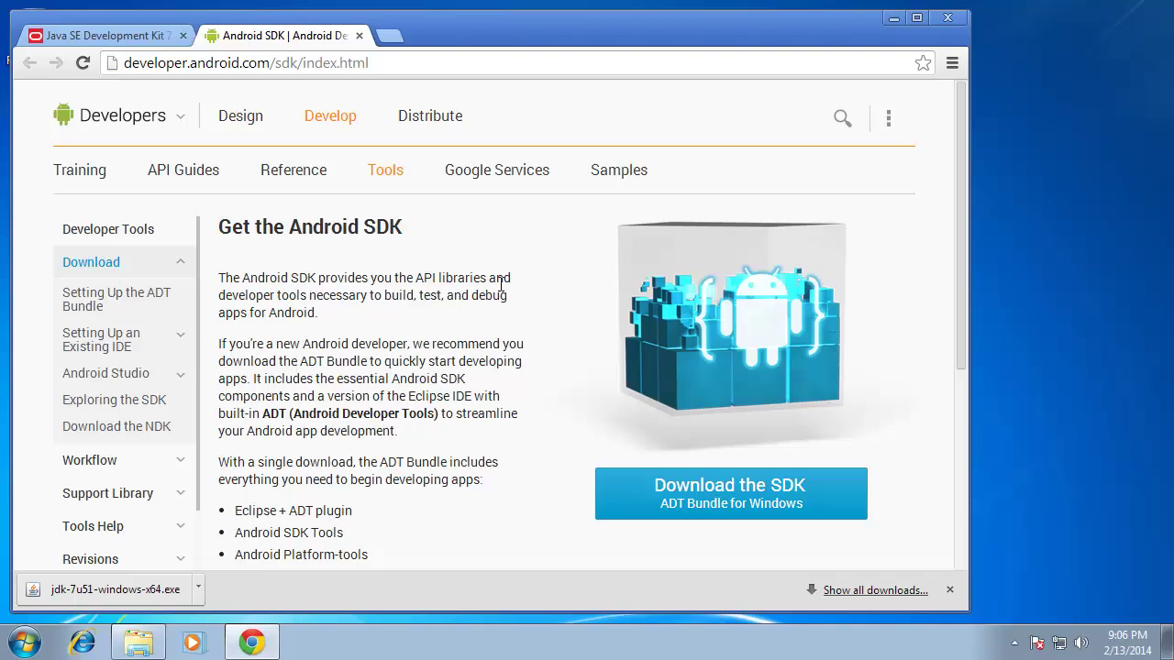
{"action": "scroll", "coordinate": [501, 285], "scroll_direction": "down", "scroll_amount": 2}
{"action": "scroll", "coordinate": [502, 292], "scroll_direction": "down", "scroll_amount": 1}
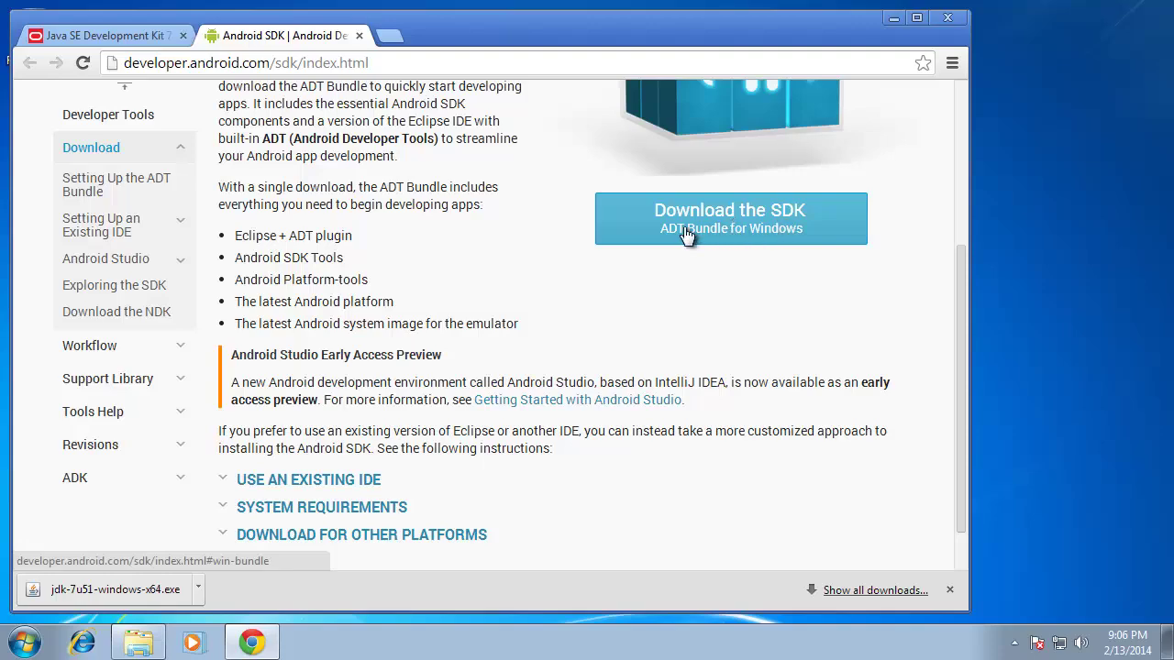
Agree to the SDK terms, download the 64-bit ADT Bundle, close Chrome and open Downloads
{"action": "left_click", "coordinate": [729, 234]}
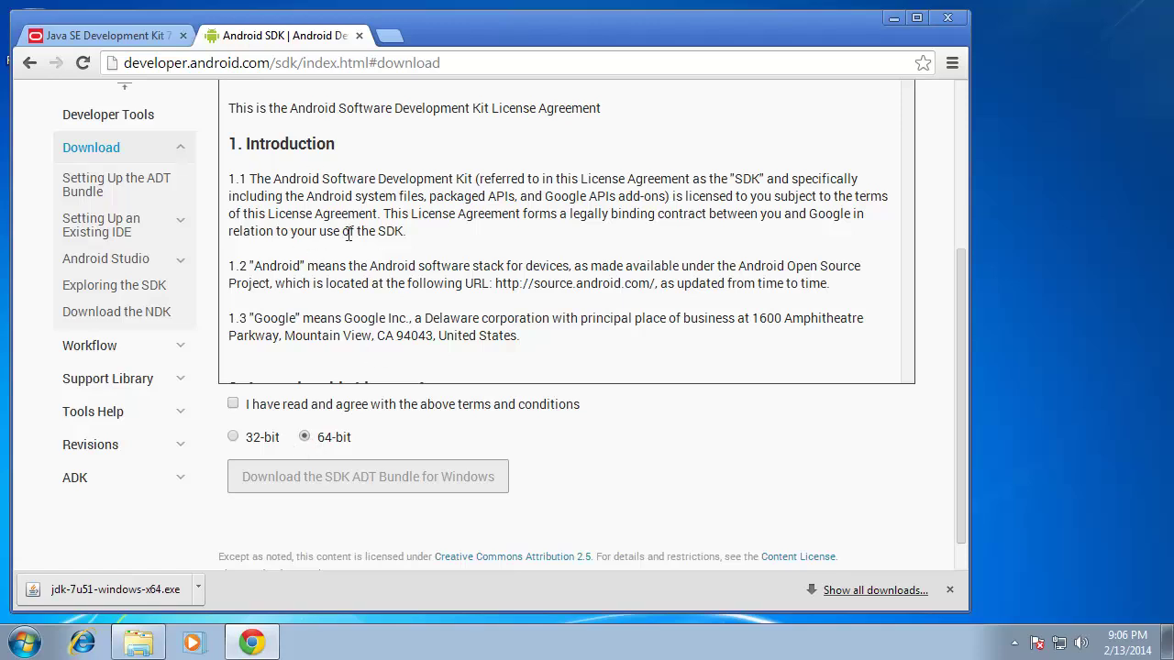
{"action": "left_click", "coordinate": [233, 404]}
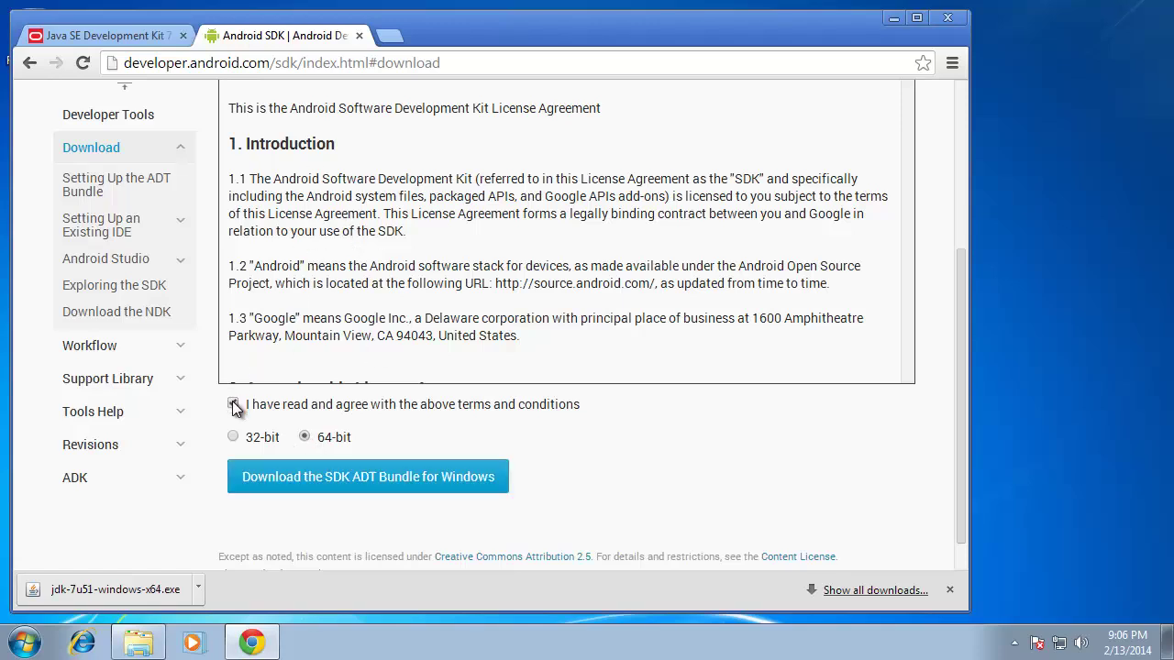
{"action": "left_click", "coordinate": [363, 476]}
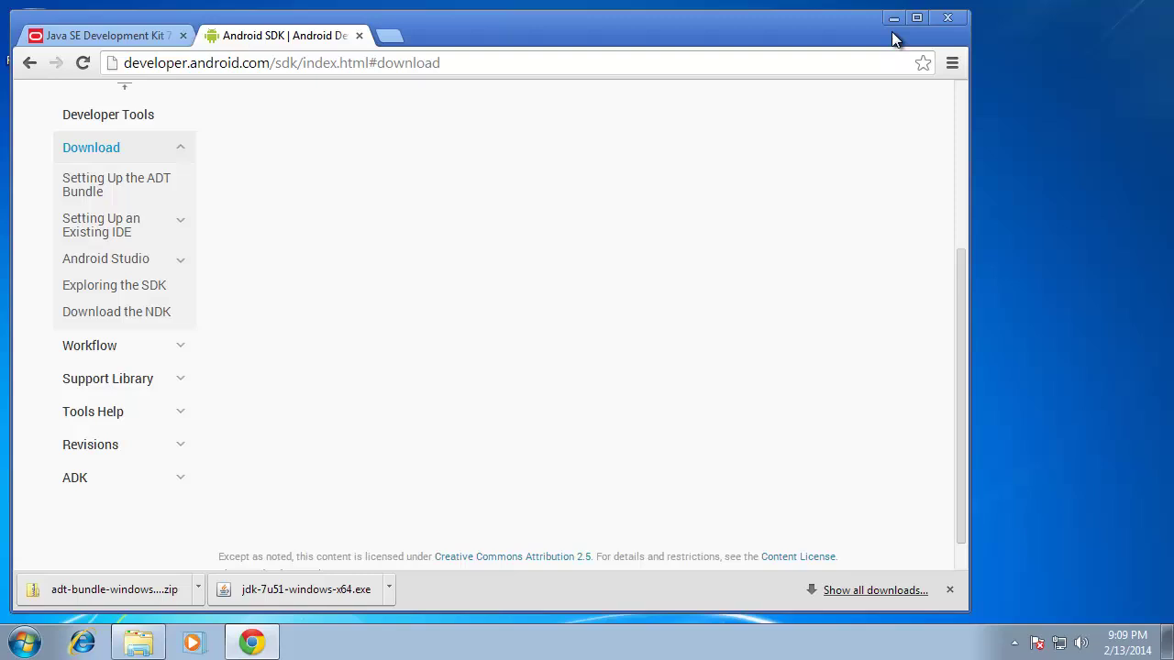
{"action": "left_click", "coordinate": [944, 19]}
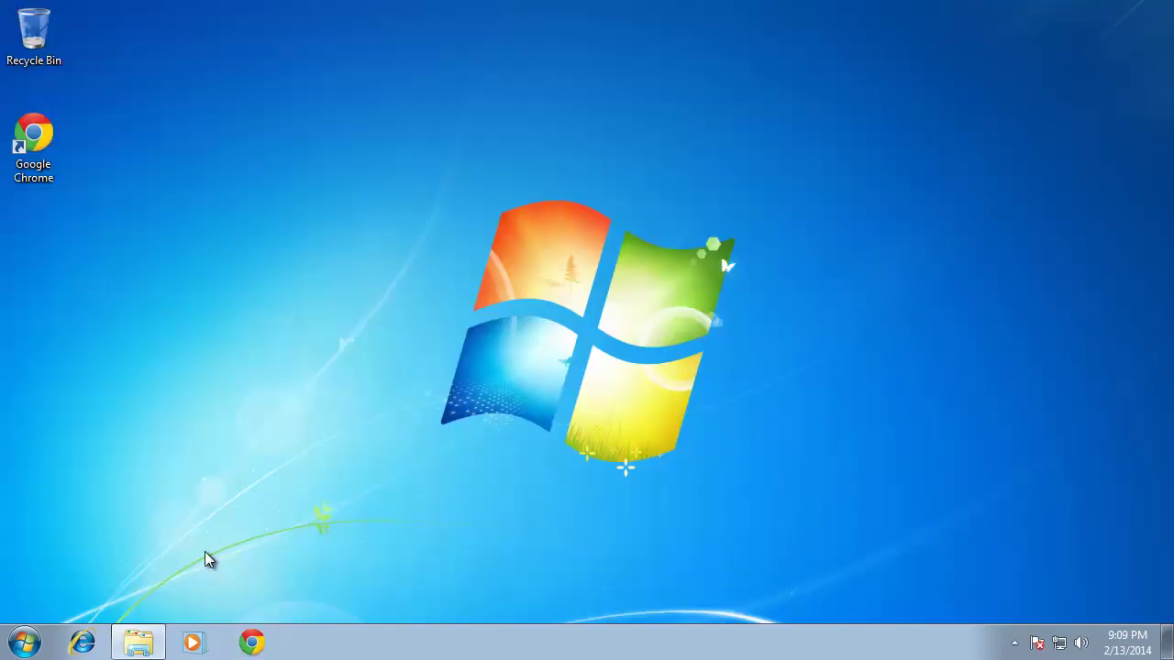
{"action": "left_click", "coordinate": [147, 637]}
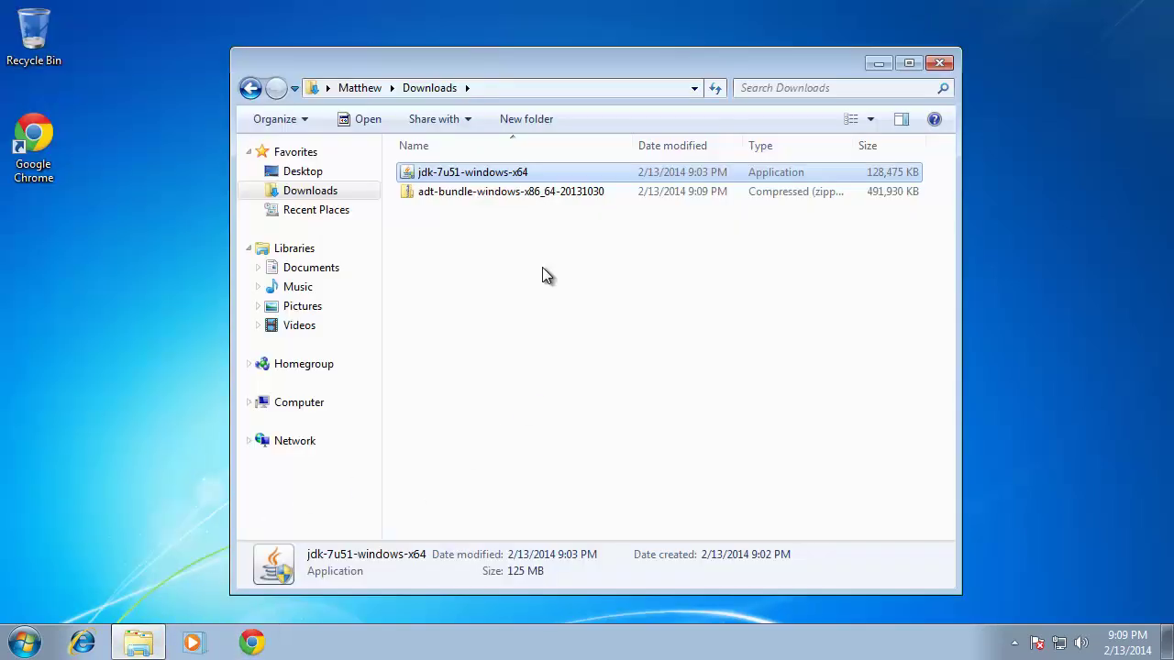
Extract adt-bundle-windows-x86_64-20131030.zip into the default Downloads location
{"action": "left_click", "coordinate": [424, 195]}
{"action": "right_click", "coordinate": [424, 196]}
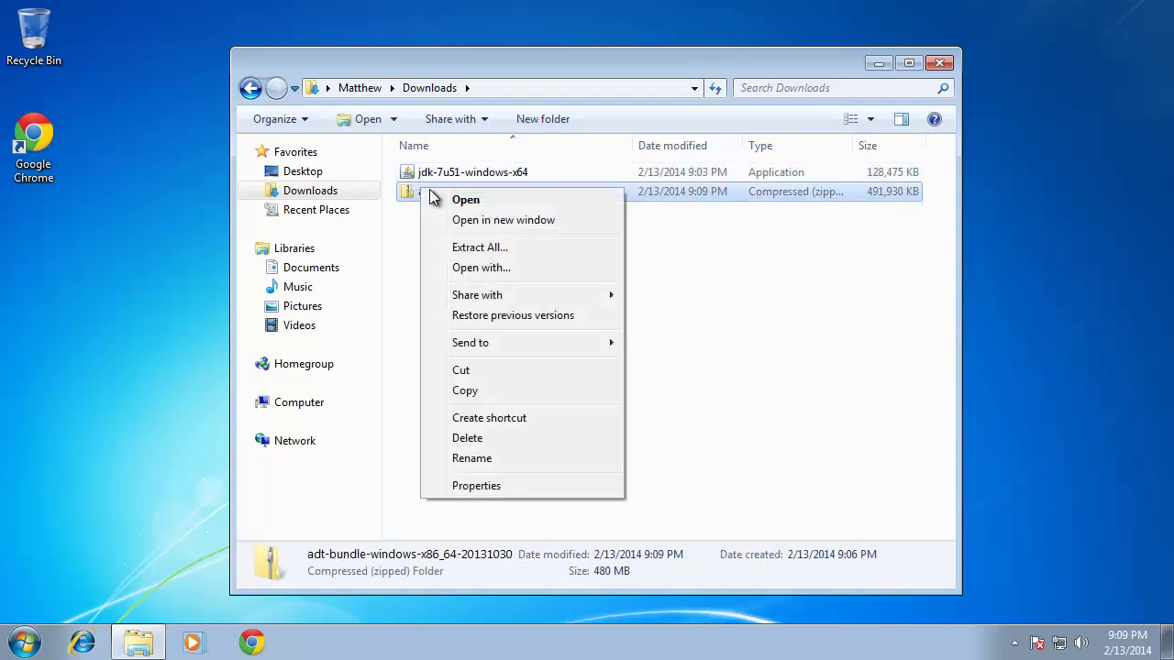
{"action": "left_click", "coordinate": [484, 248]}
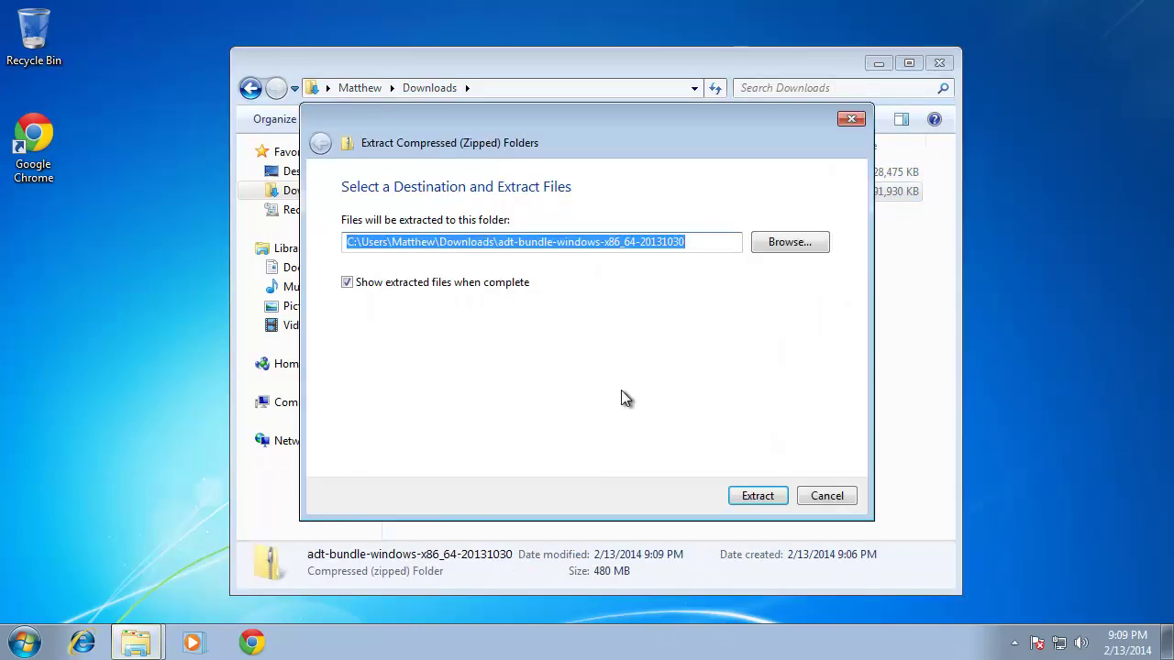
{"action": "left_click", "coordinate": [746, 495]}
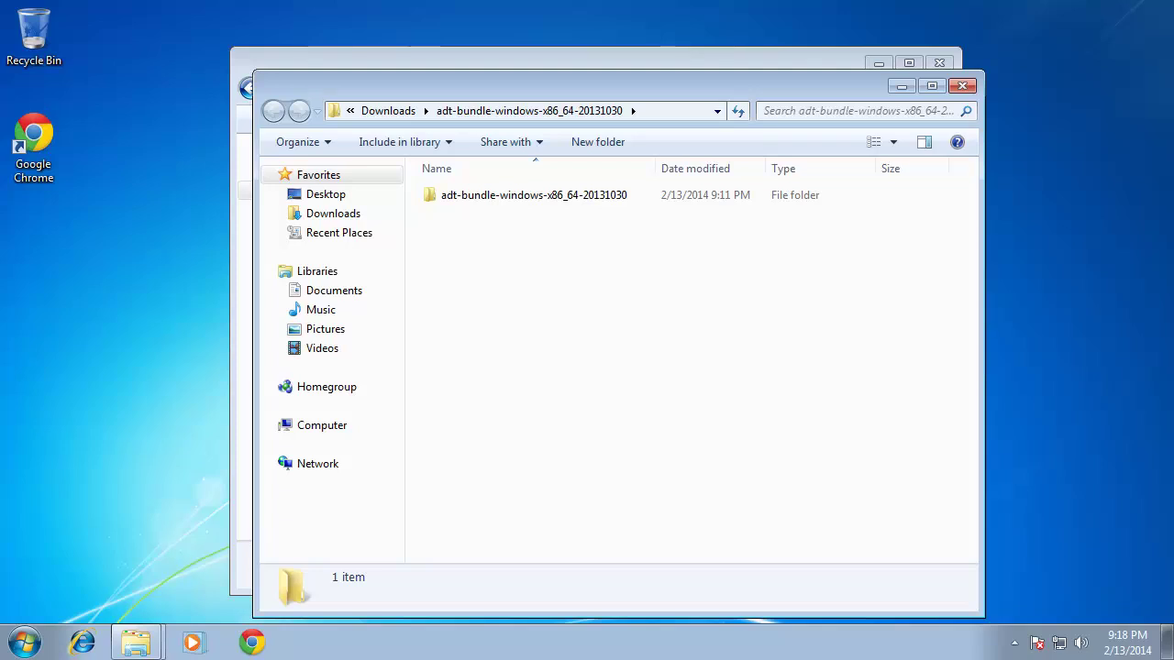
{"action": "double_click", "coordinate": [446, 200]}
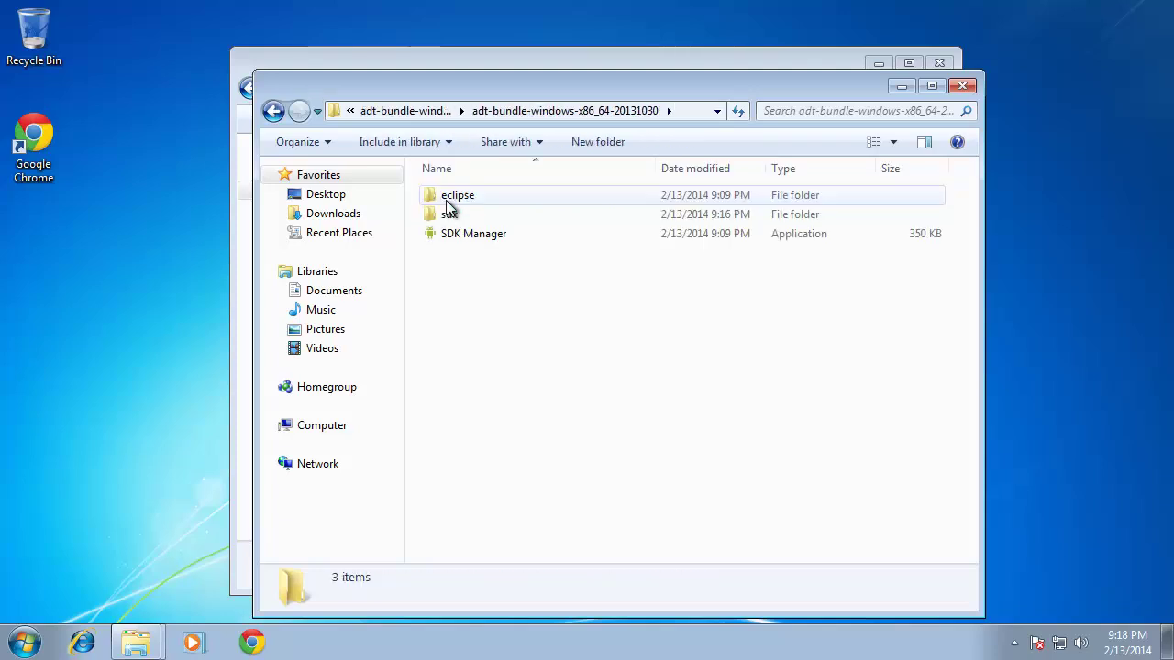
{"action": "double_click", "coordinate": [446, 200]}
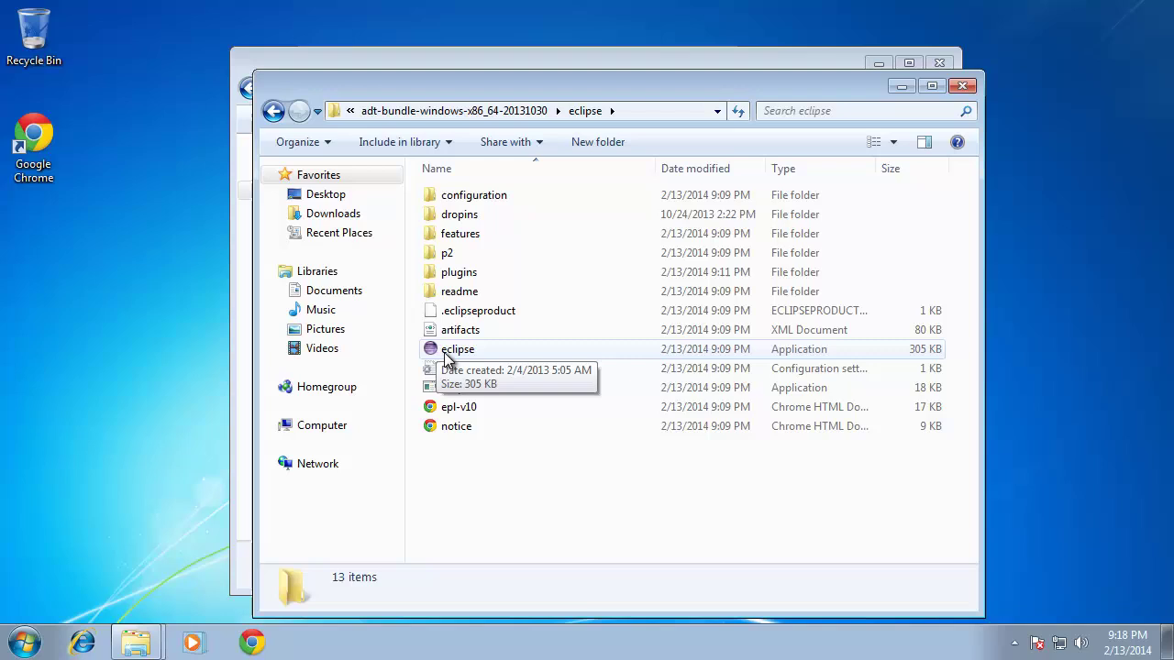
{"action": "left_click", "coordinate": [271, 115]}
{"action": "left_click", "coordinate": [269, 116]}
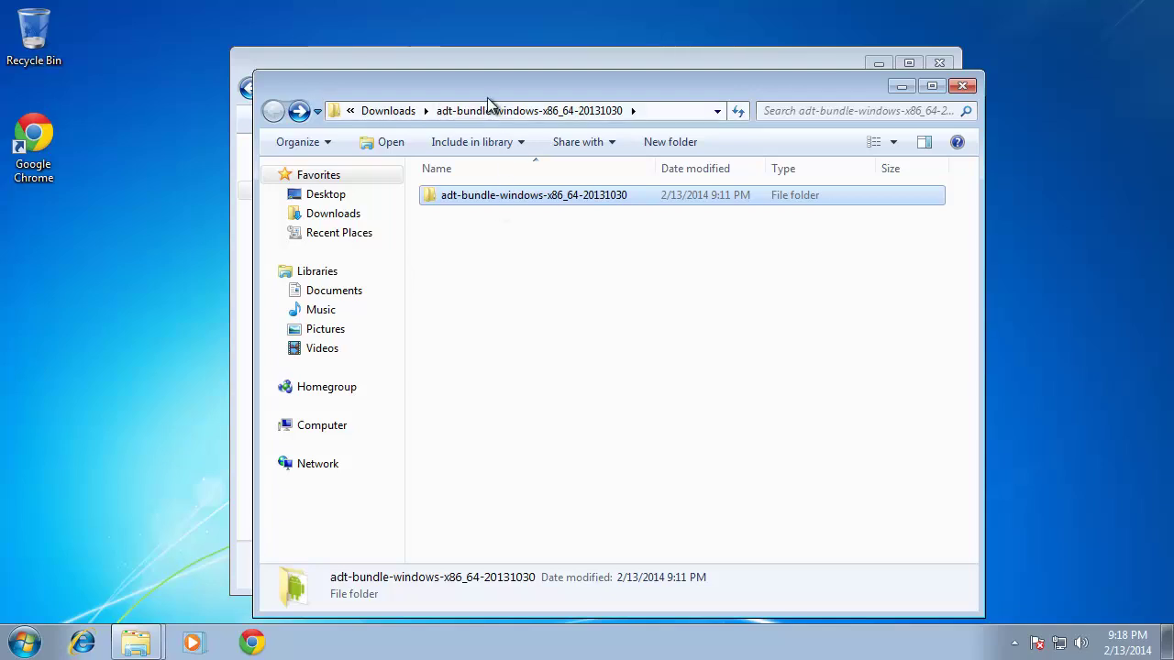
Drag the extracted-folder window down and right to reveal the Downloads window behind it
{"action": "left_click_drag", "start_coordinate": [476, 94], "coordinate": [715, 117]}
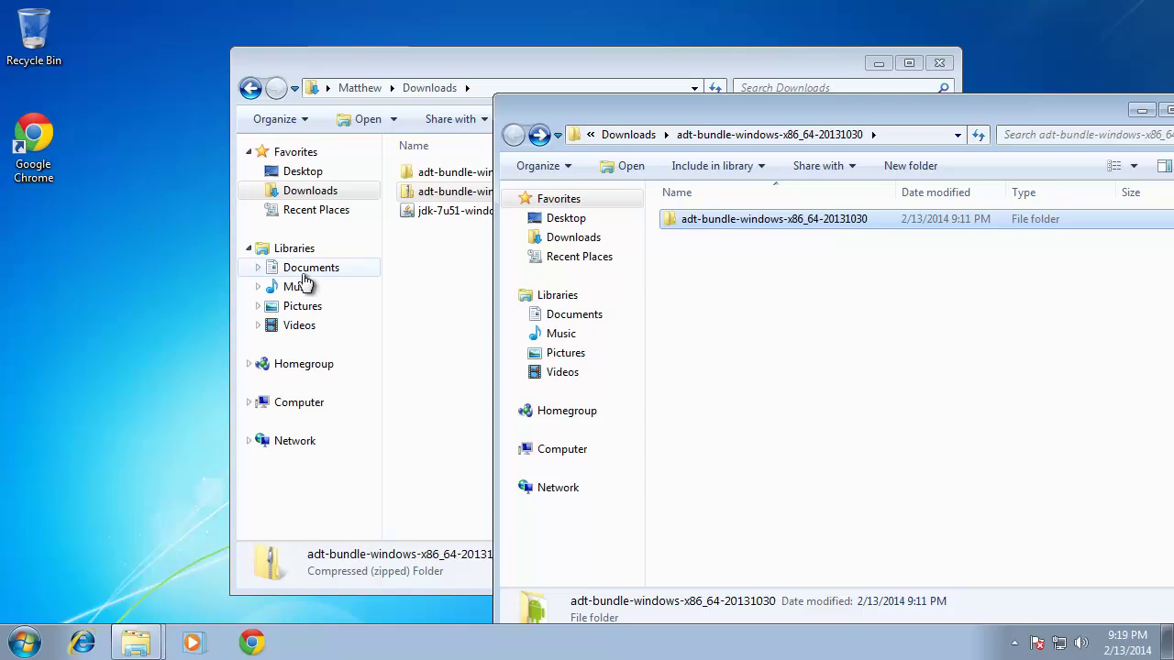
Open a second Explorer window at the home folder via Computer > Local Disk (C:) > Users
{"action": "left_click_drag", "start_coordinate": [608, 116], "coordinate": [485, 68]}
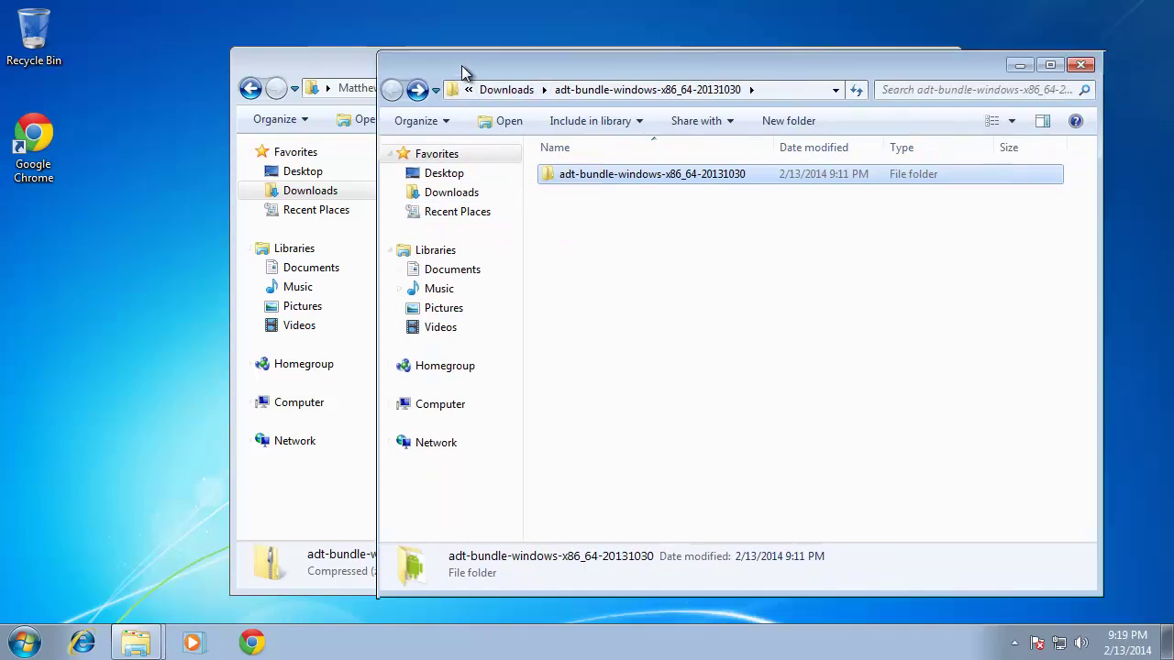
{"action": "left_click", "coordinate": [437, 405]}
{"action": "double_click", "coordinate": [629, 197]}
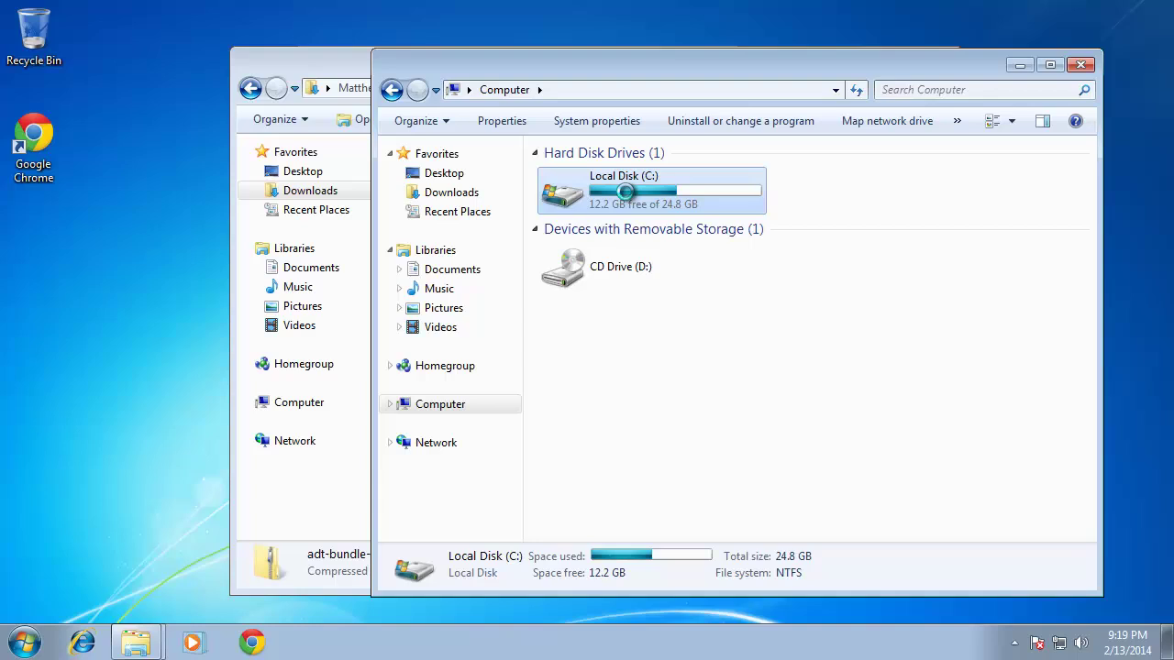
{"action": "double_click", "coordinate": [576, 232]}
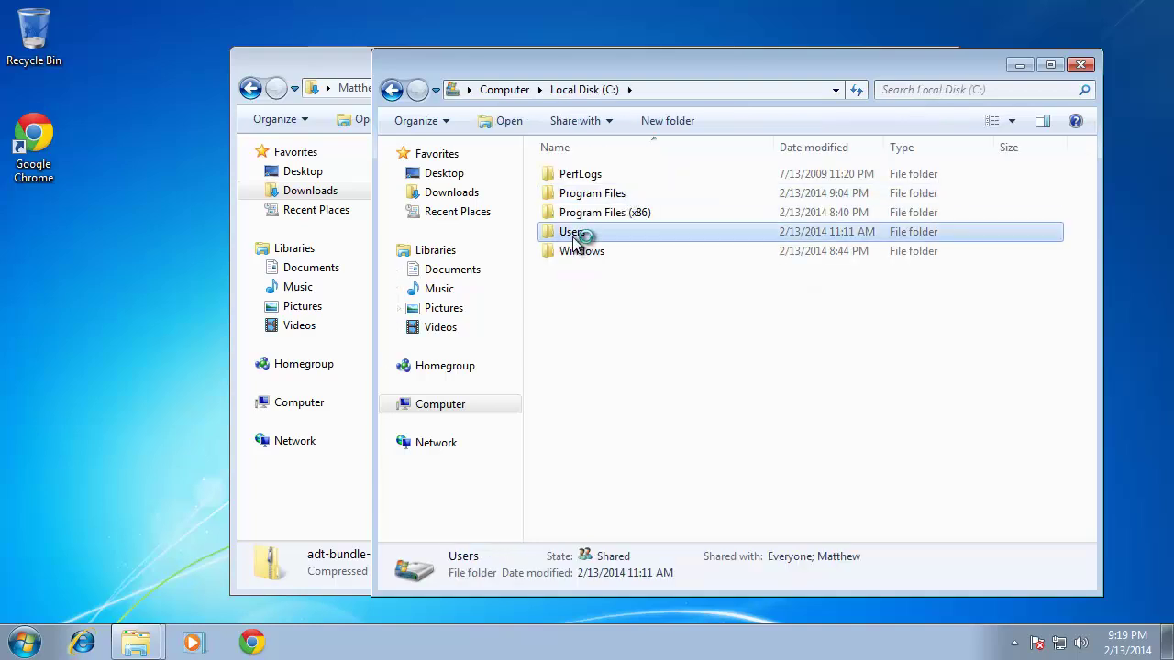
{"action": "double_click", "coordinate": [578, 178]}
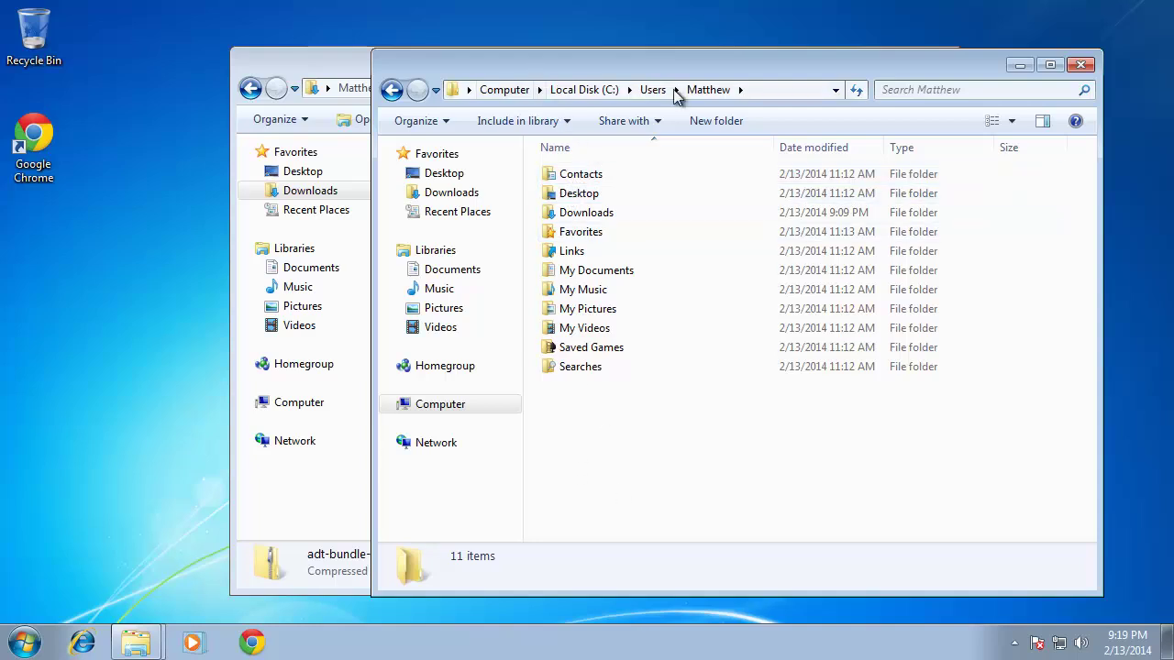
{"action": "left_click_drag", "start_coordinate": [674, 96], "coordinate": [875, 112]}
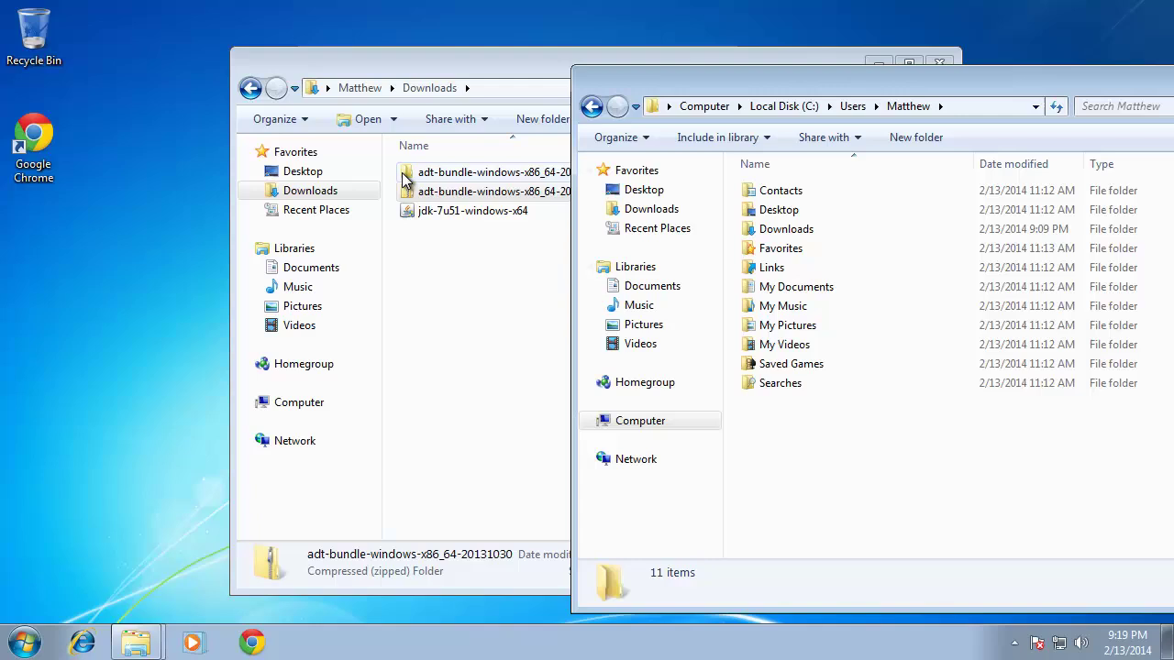
{"action": "left_click_drag", "start_coordinate": [403, 180], "coordinate": [807, 449]}
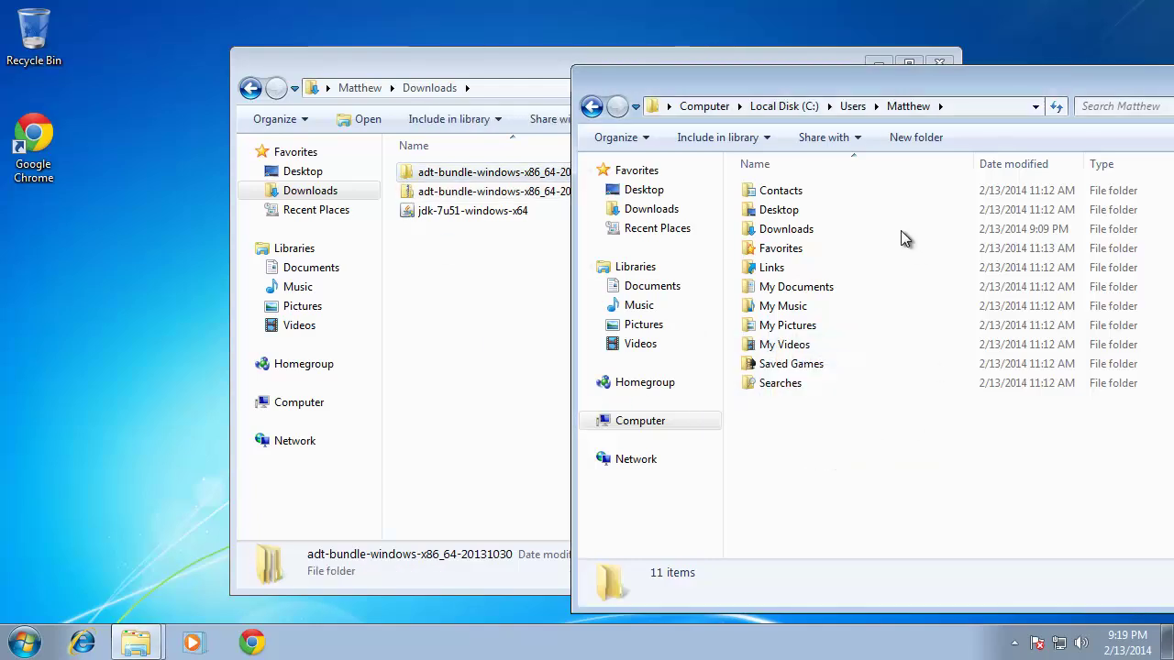
{"action": "left_click_drag", "start_coordinate": [761, 72], "coordinate": [444, 63]}
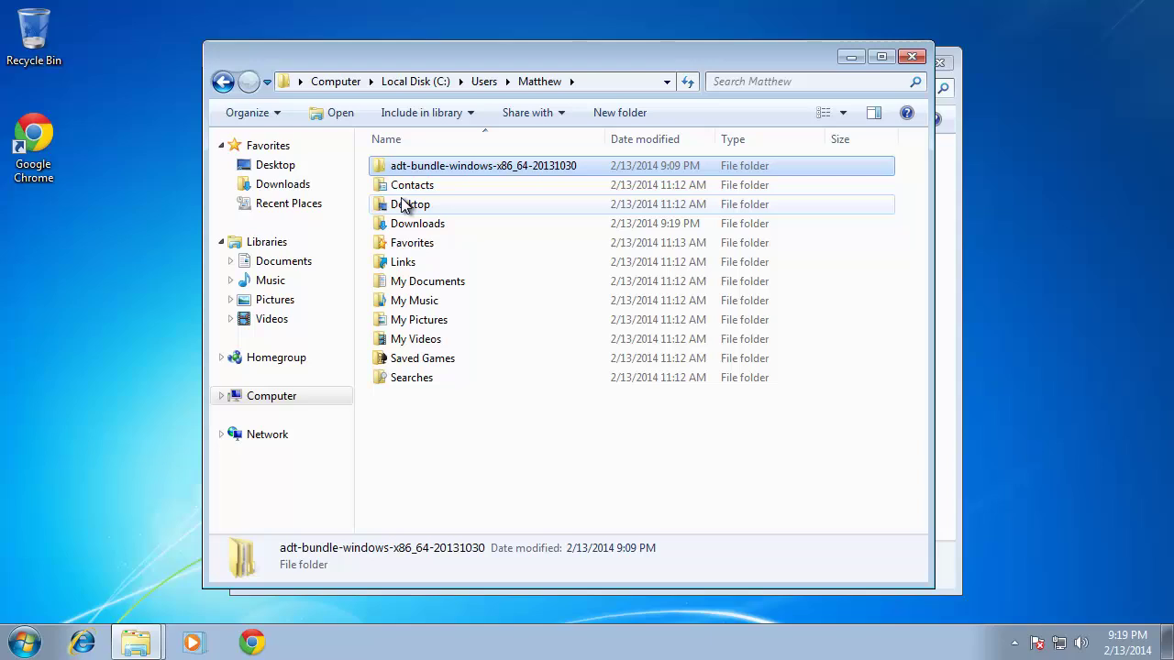
Add the home folder to Favorites with Add current location, then reopen it from there
{"action": "right_click", "coordinate": [266, 153]}
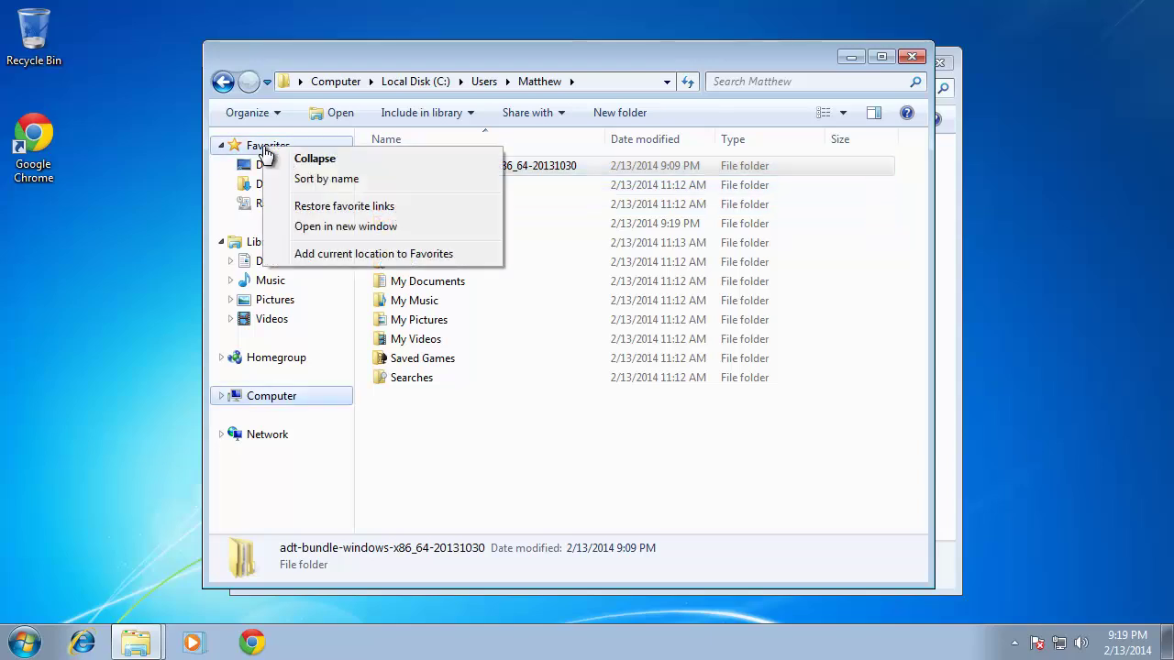
{"action": "left_click", "coordinate": [309, 254]}
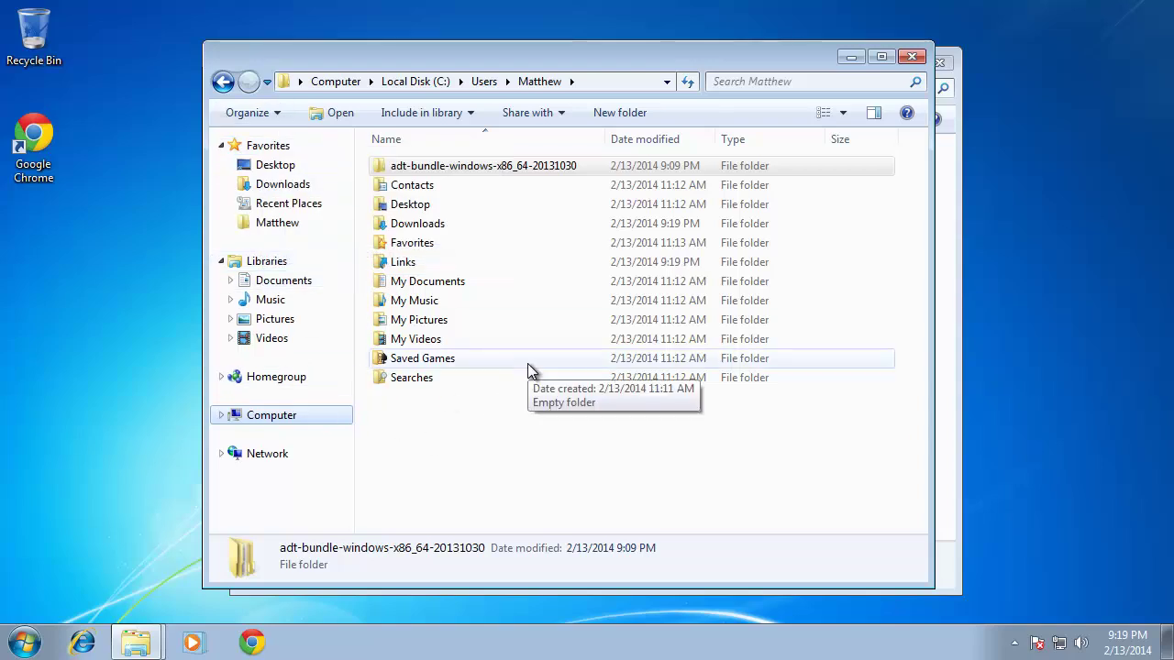
{"action": "left_click", "coordinate": [273, 230]}
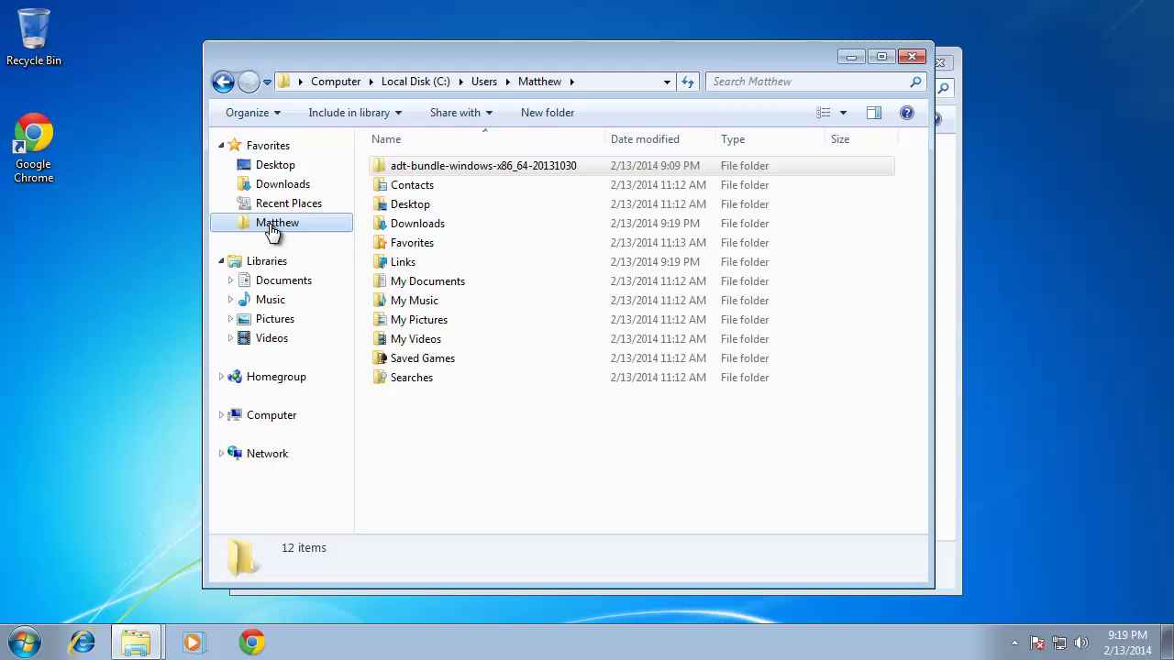
Run eclipse.exe from adt-bundle\adt-bundle\eclipse, allowing it through the security warning
{"action": "left_click", "coordinate": [404, 171]}
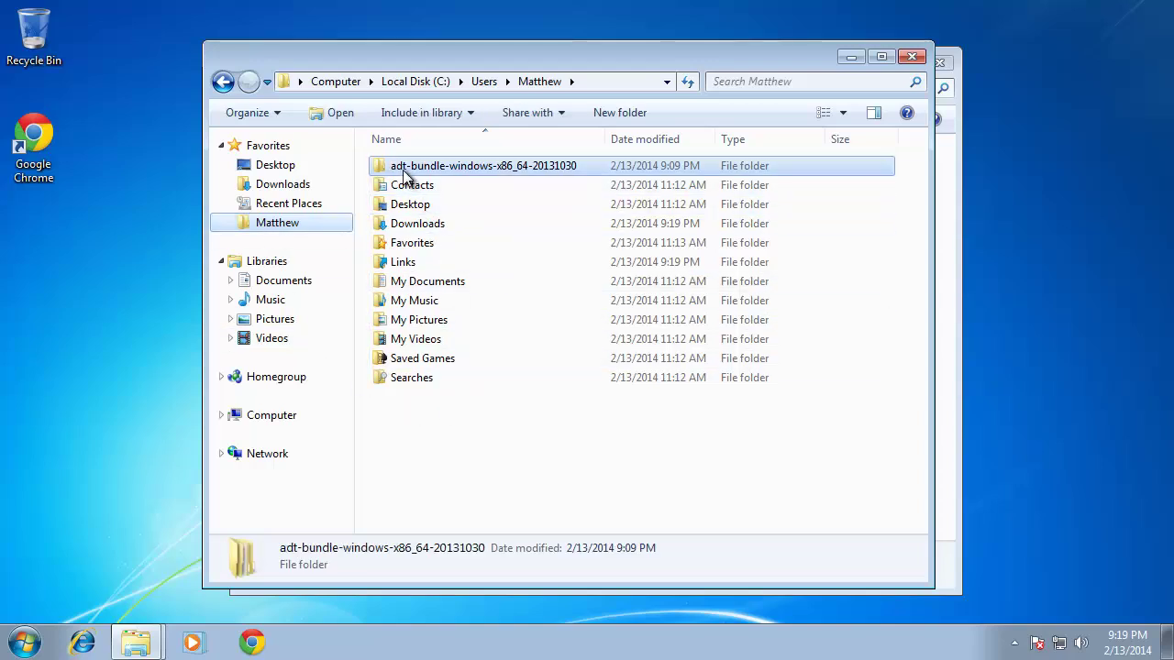
{"action": "double_click", "coordinate": [443, 168]}
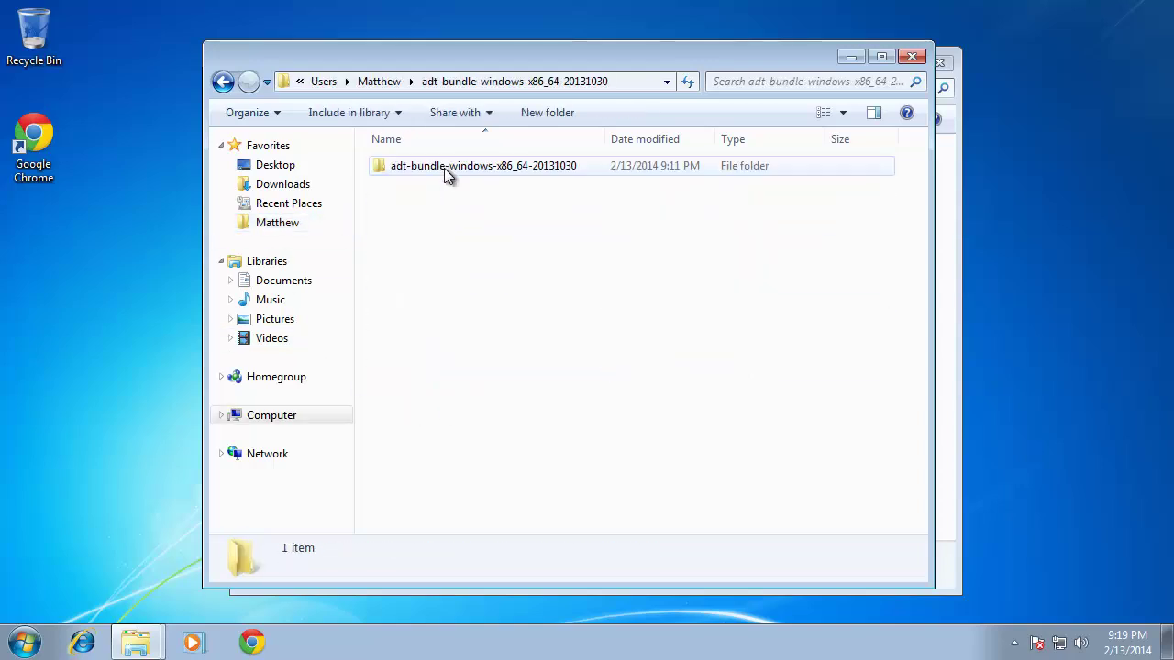
{"action": "double_click", "coordinate": [443, 168]}
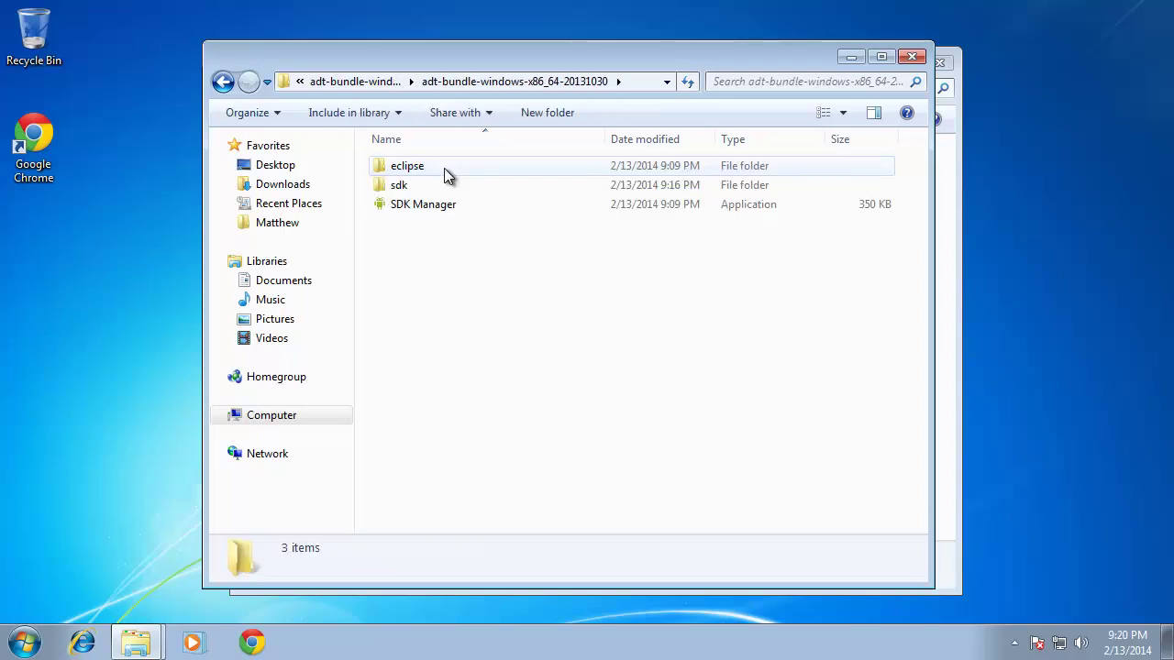
{"action": "double_click", "coordinate": [403, 170]}
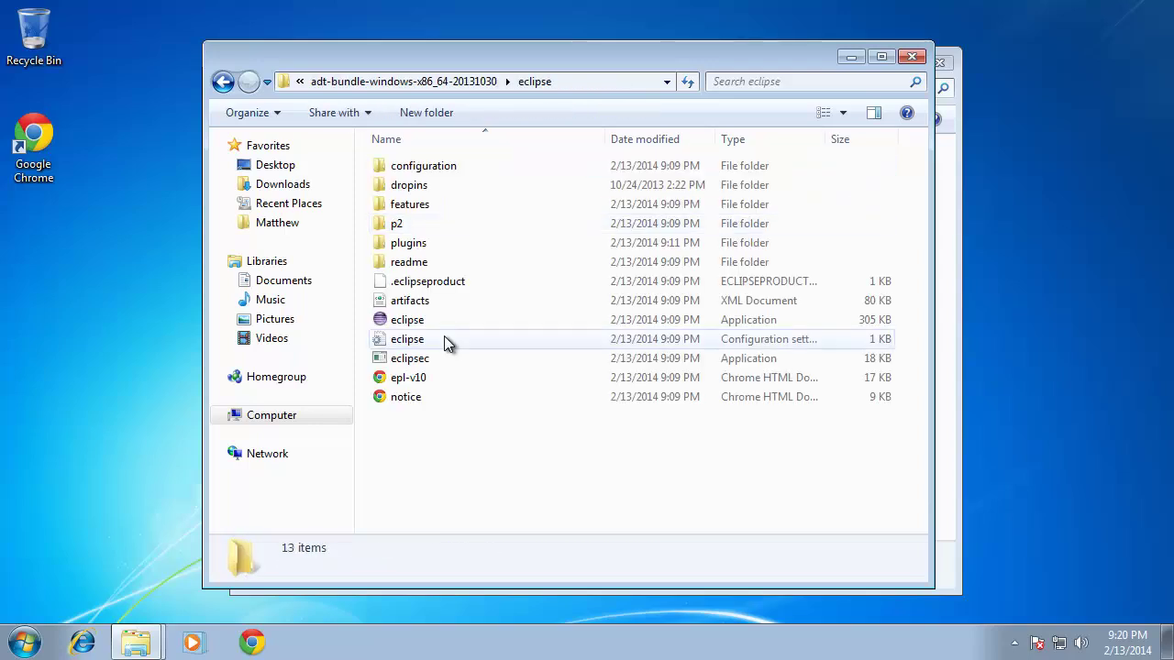
{"action": "left_click", "coordinate": [417, 327]}
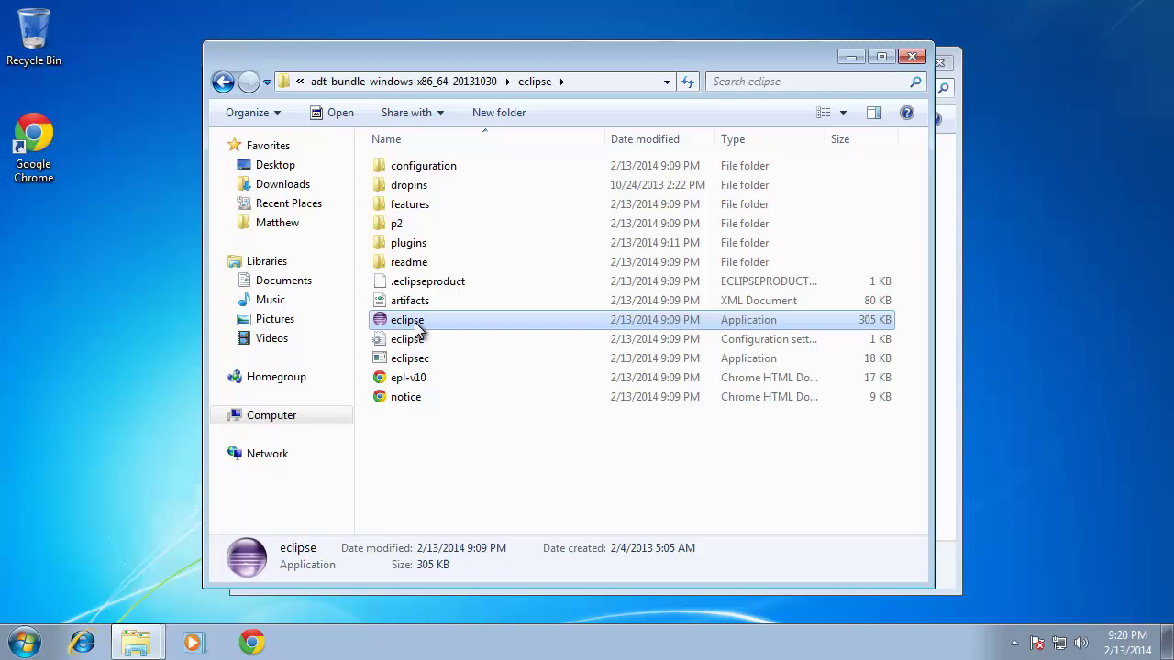
{"action": "double_click", "coordinate": [417, 327]}
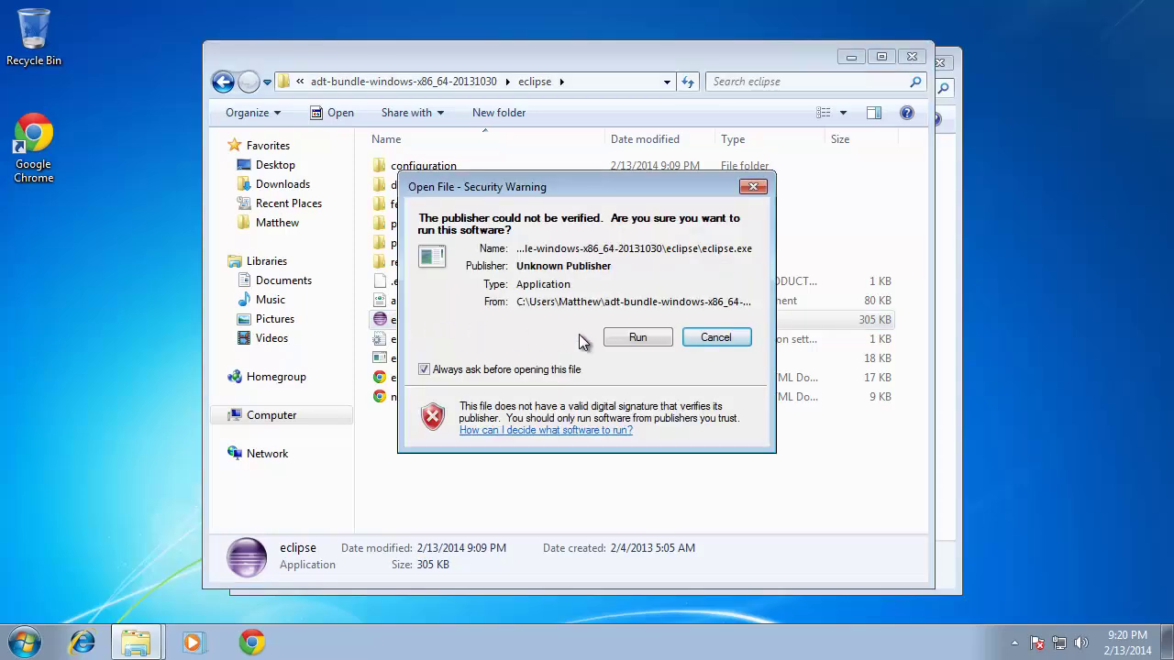
{"action": "left_click", "coordinate": [637, 337]}
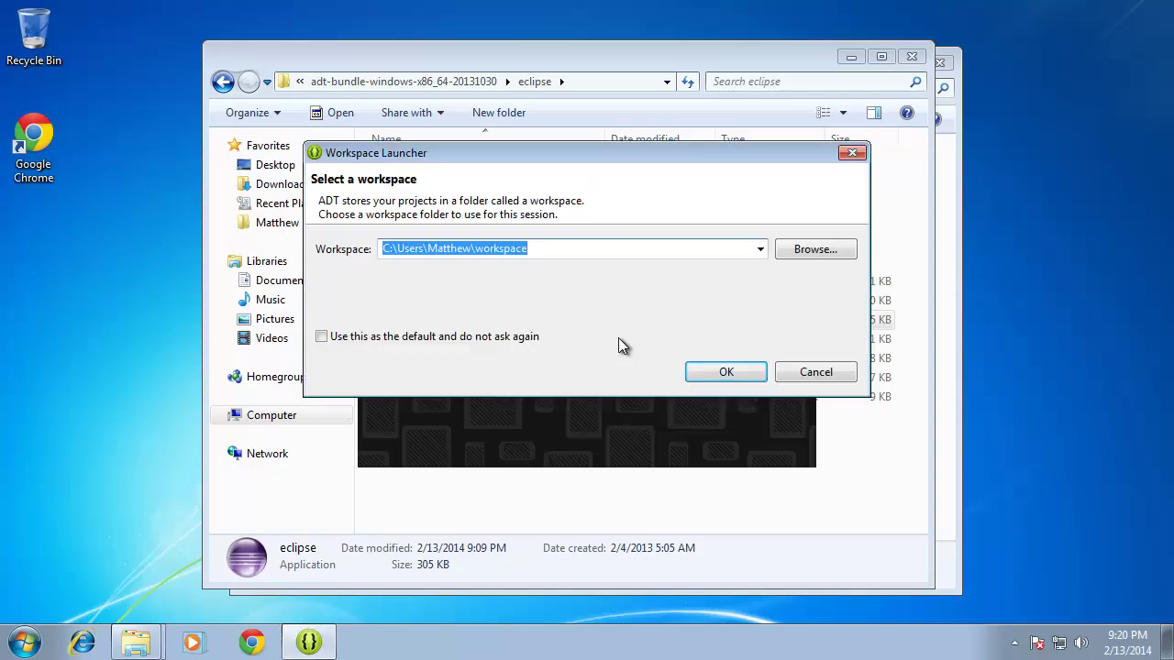
Accept the suggested home-folder workspace and finish the usage statistics prompt, leaving sharing at Yes
{"action": "left_click", "coordinate": [701, 373]}
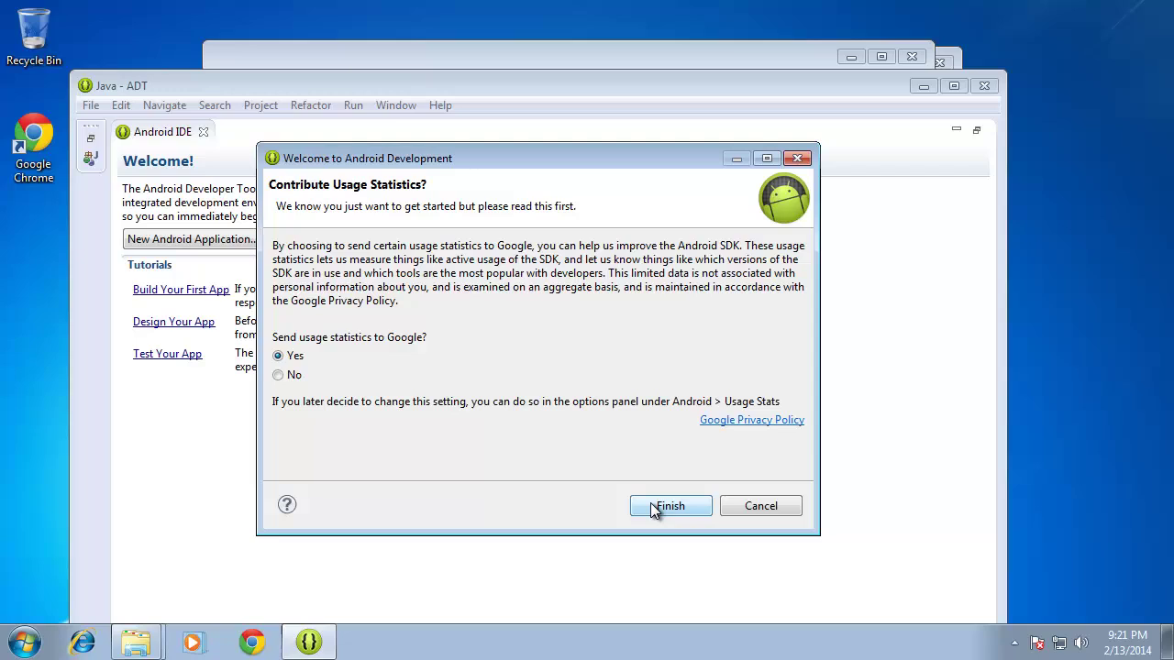
{"action": "left_click", "coordinate": [653, 507]}
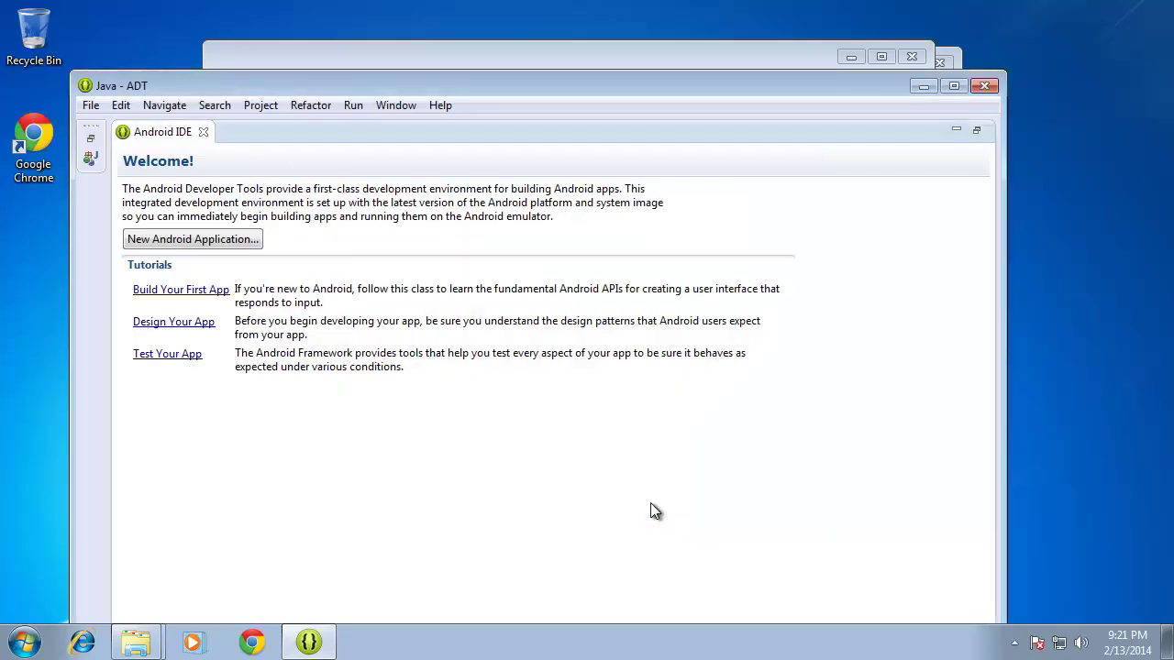